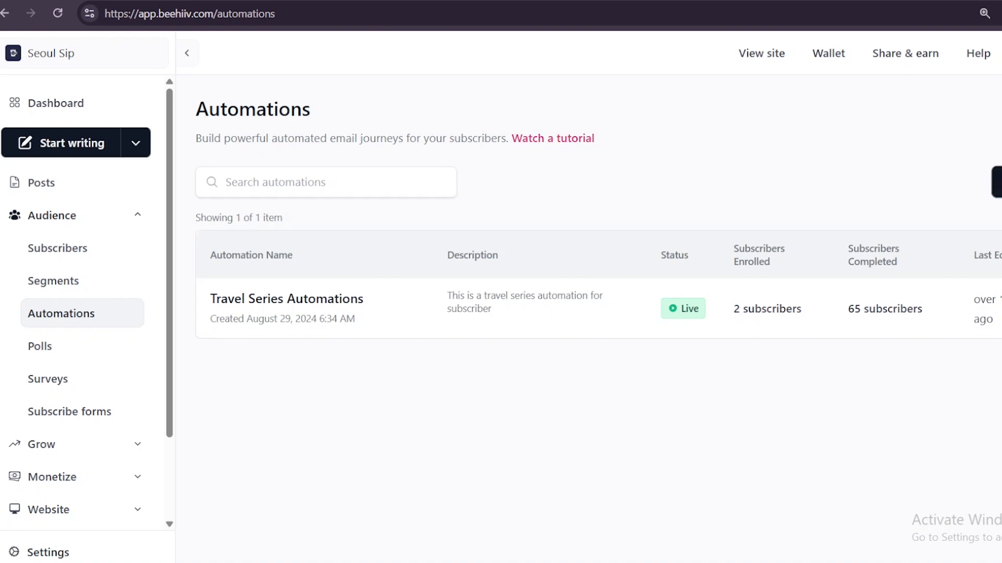
Create a new blank automation from scratch using the automations library
{"action": "left_click", "coordinate": [997, 182]}
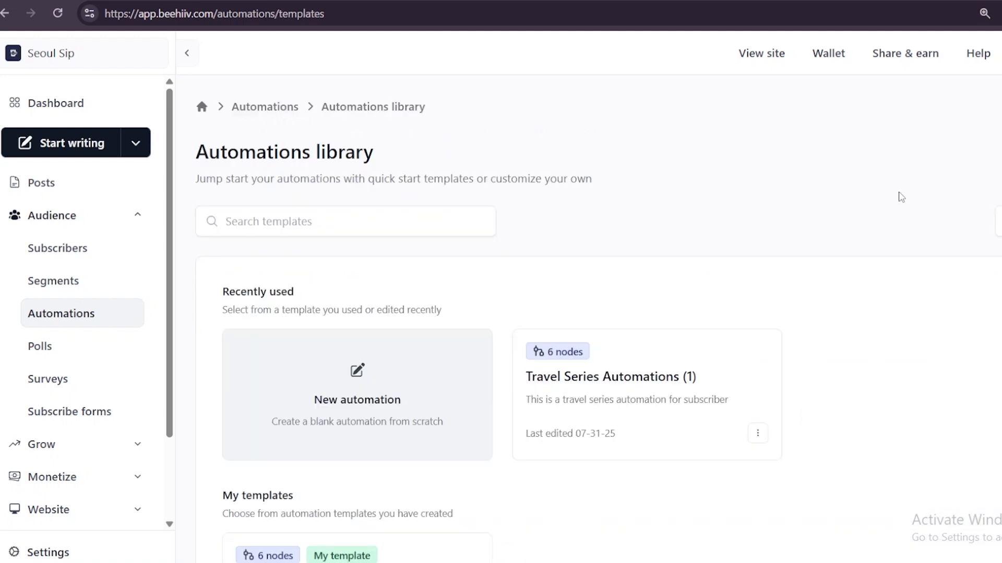
{"action": "scroll", "coordinate": [792, 132], "scroll_direction": "down", "scroll_amount": 4}
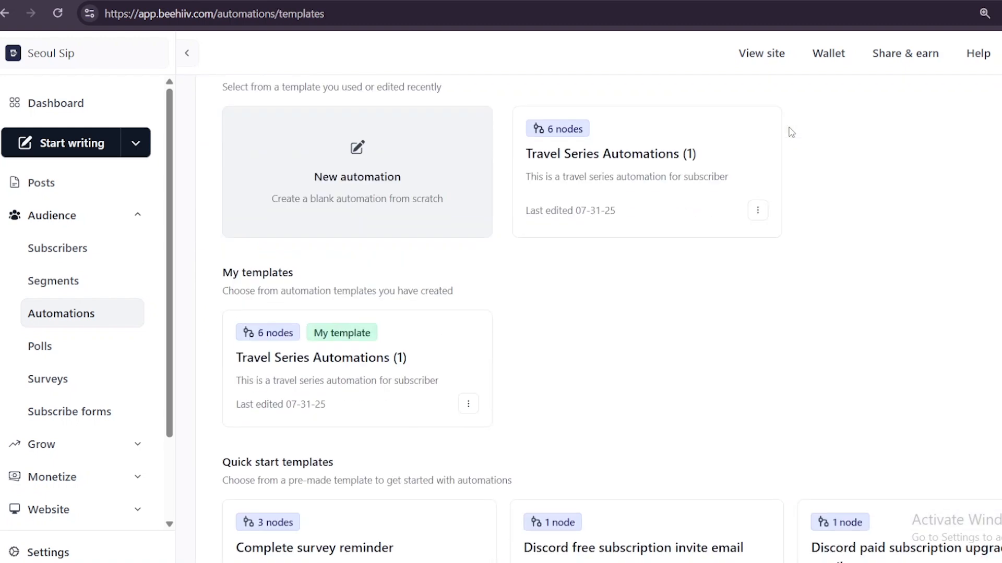
{"action": "scroll", "coordinate": [791, 132], "scroll_direction": "up", "scroll_amount": 3}
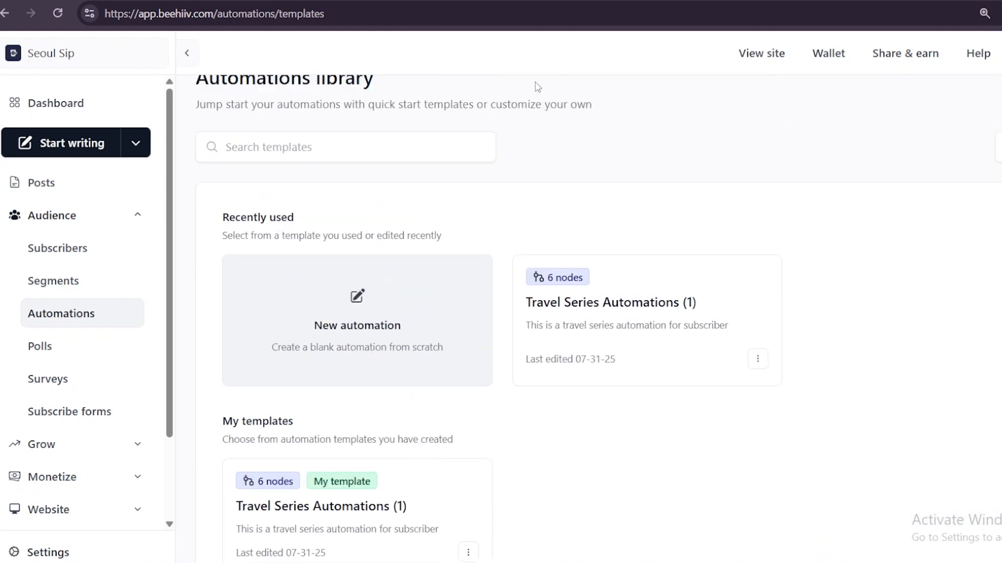
{"action": "left_click", "coordinate": [381, 312]}
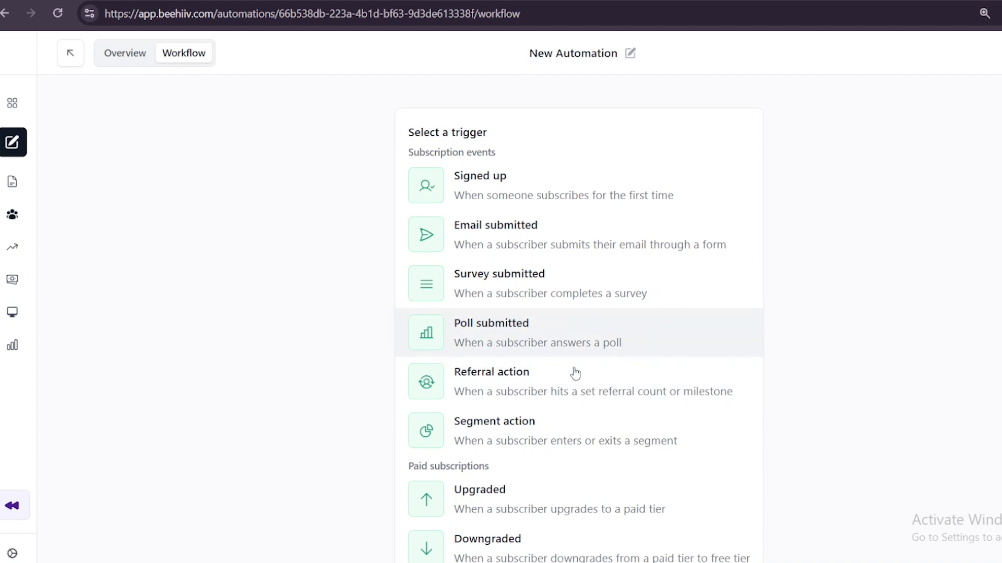
Open the new automation's details and name it "Welcome Email"
{"action": "scroll", "coordinate": [633, 436], "scroll_direction": "down", "scroll_amount": 4}
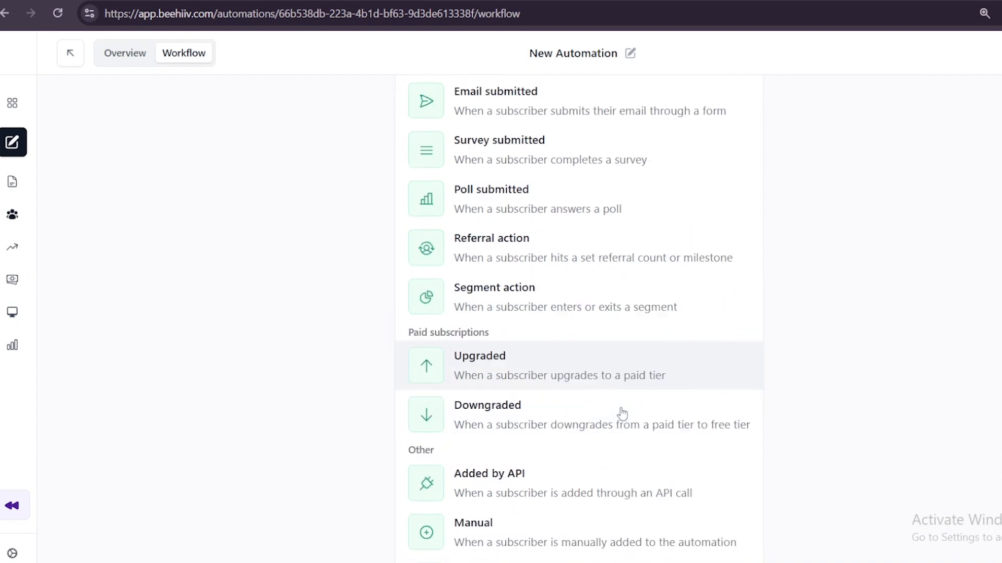
{"action": "scroll", "coordinate": [630, 260], "scroll_direction": "up", "scroll_amount": 4}
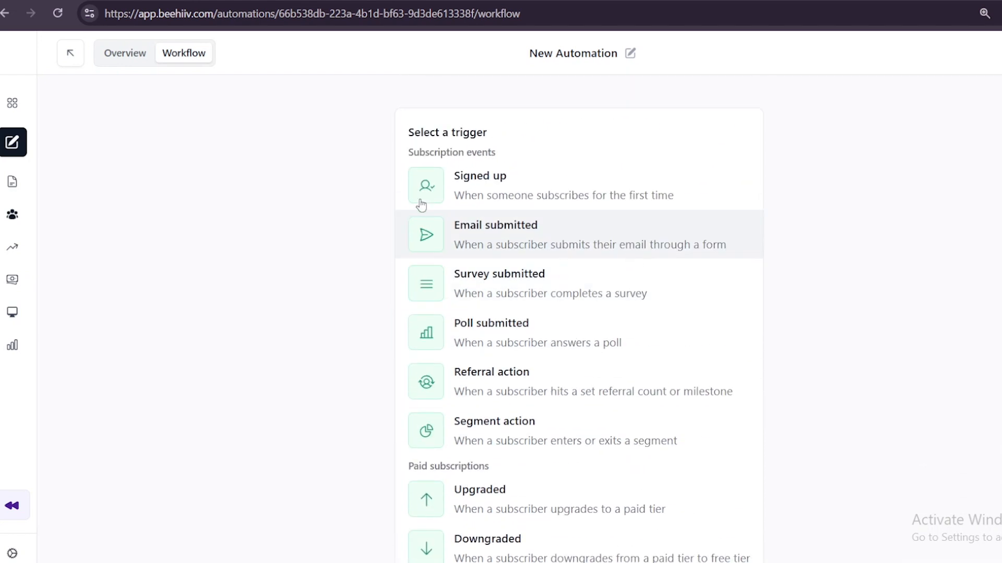
{"action": "left_click", "coordinate": [630, 53]}
{"action": "left_click", "coordinate": [541, 115]}
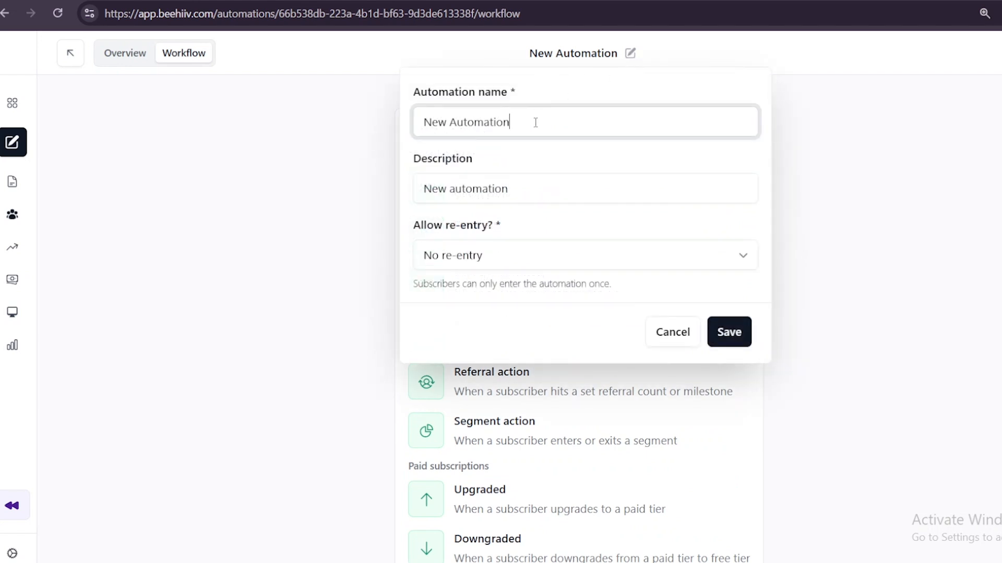
{"action": "key", "text": "BackSpace"}
{"action": "key", "text": "BackSpace"}
{"action": "key", "text": "BackSpace"}
{"action": "key", "text": "BackSpace"}
{"action": "key", "text": "BackSpace"}
{"action": "key", "text": "BackSpace"}
{"action": "key", "text": "BackSpace"}
{"action": "key", "text": "BackSpace"}
{"action": "key", "text": "BackSpace"}
{"action": "key", "text": "BackSpace"}
{"action": "key", "text": "BackSpace"}
{"action": "key", "text": "BackSpace"}
{"action": "key", "text": "BackSpace"}
{"action": "type", "text": "Welcome Email"}
Enter "Top 5 email sequence" as the automation's description
{"action": "left_click", "coordinate": [561, 181]}
{"action": "type", "text": "Top 5 w"}
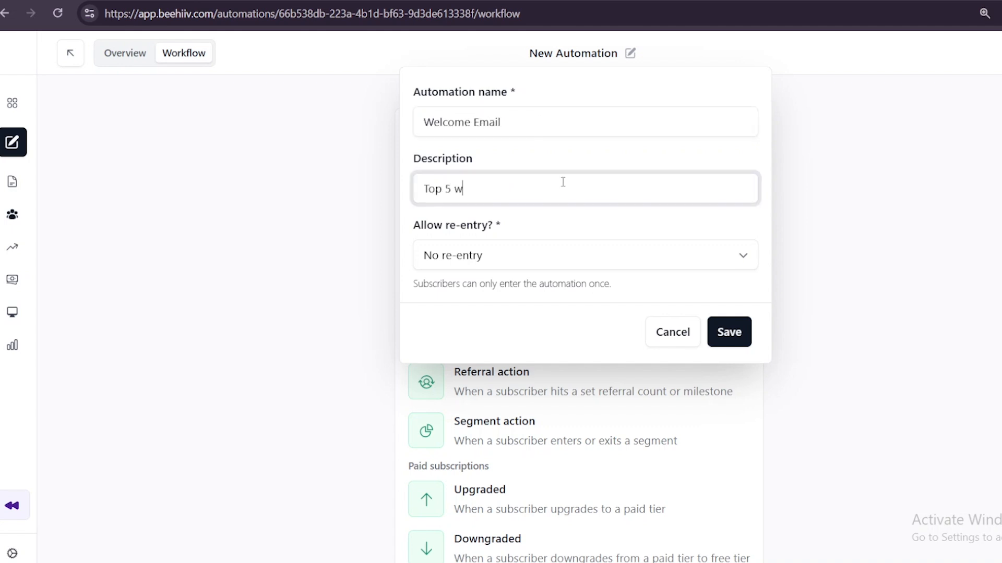
{"action": "type", "text": "e"}
{"action": "key", "text": "BackSpace"}
{"action": "key", "text": "BackSpace"}
{"action": "type", "text": "email sequence"}
Choose No re-entry for the automation's re-entry setting and save the details
{"action": "left_click", "coordinate": [565, 266]}
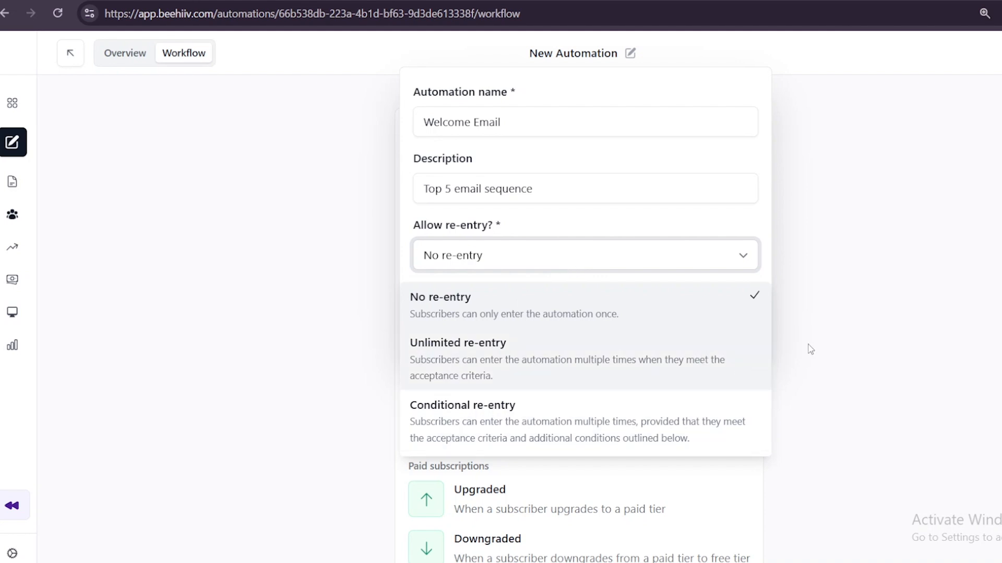
{"action": "left_click", "coordinate": [877, 287]}
{"action": "scroll", "coordinate": [901, 266], "scroll_direction": "down", "scroll_amount": 1}
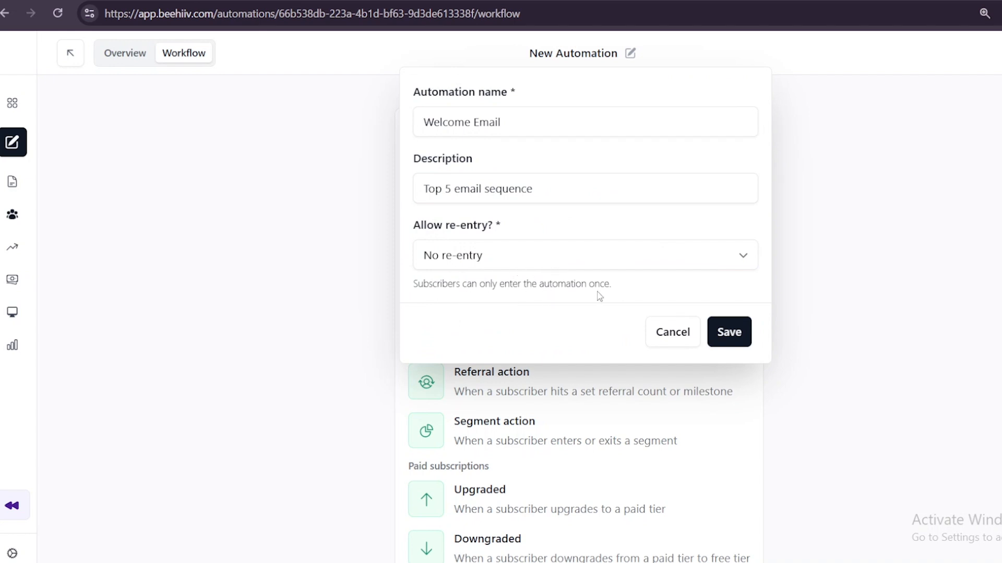
{"action": "left_click", "coordinate": [559, 259]}
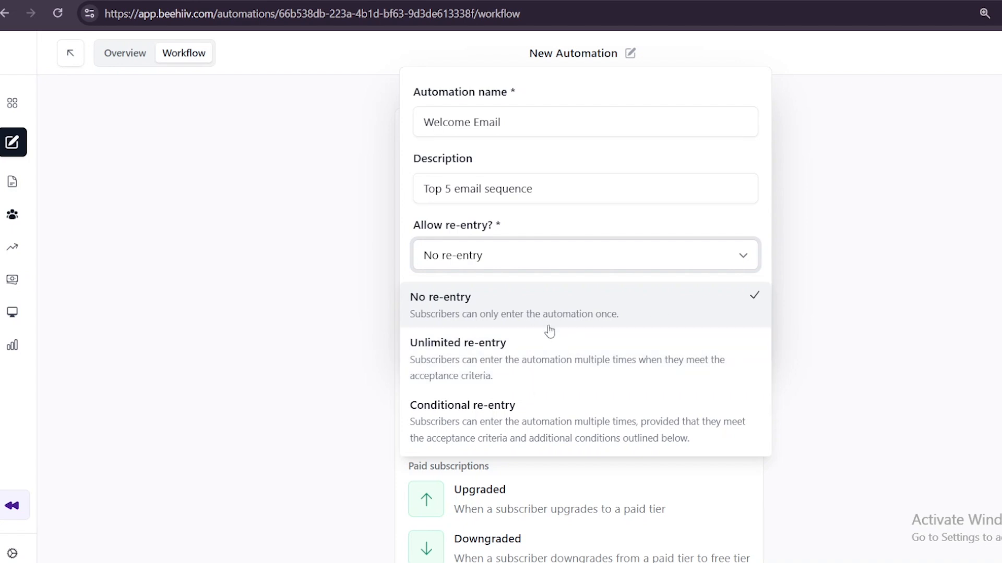
{"action": "left_click", "coordinate": [454, 312]}
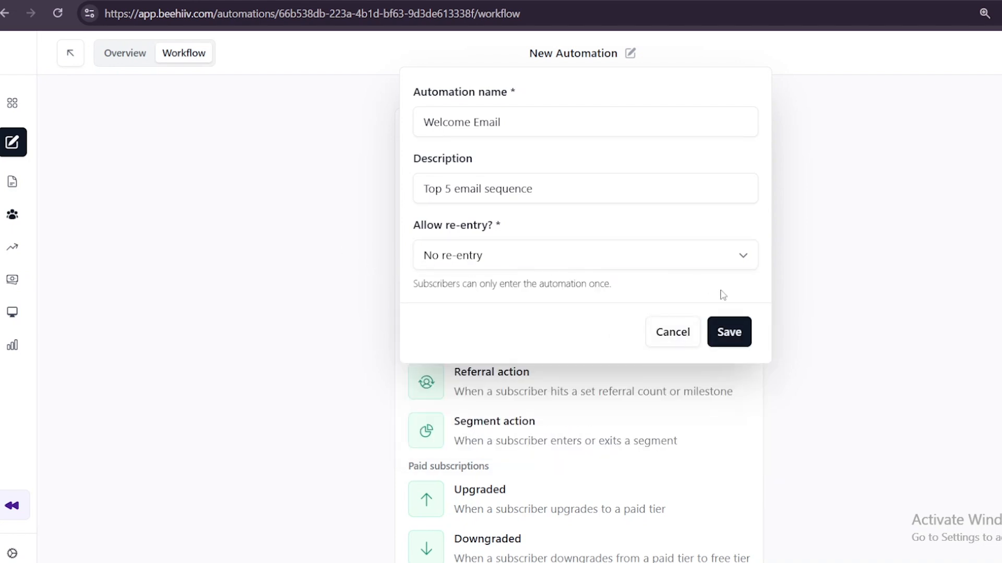
{"action": "left_click", "coordinate": [730, 333]}
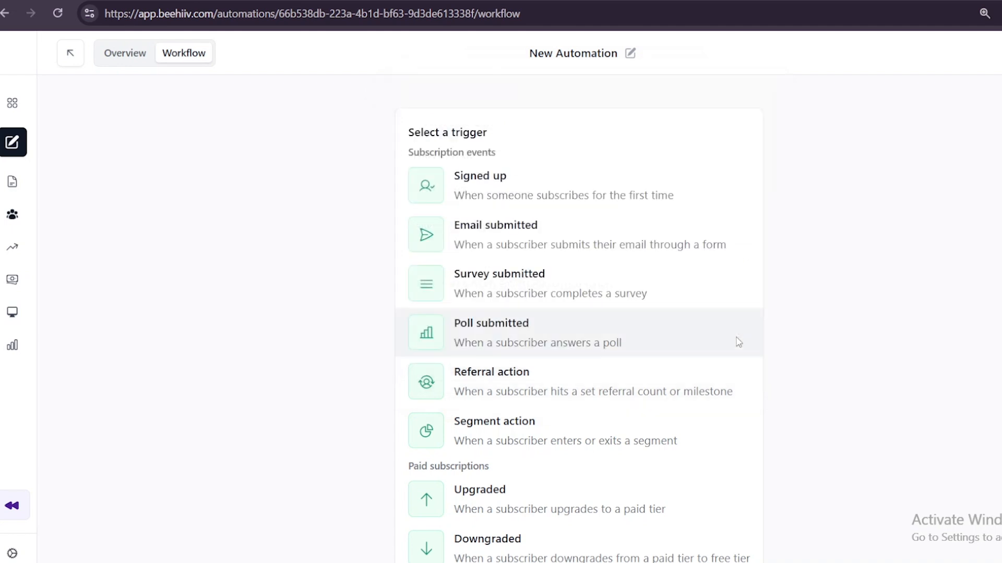
Return to the automations list and open the Welcome Email automation's workflow for editing
{"action": "scroll", "coordinate": [637, 290], "scroll_direction": "down", "scroll_amount": 4}
{"action": "left_click", "coordinate": [128, 59]}
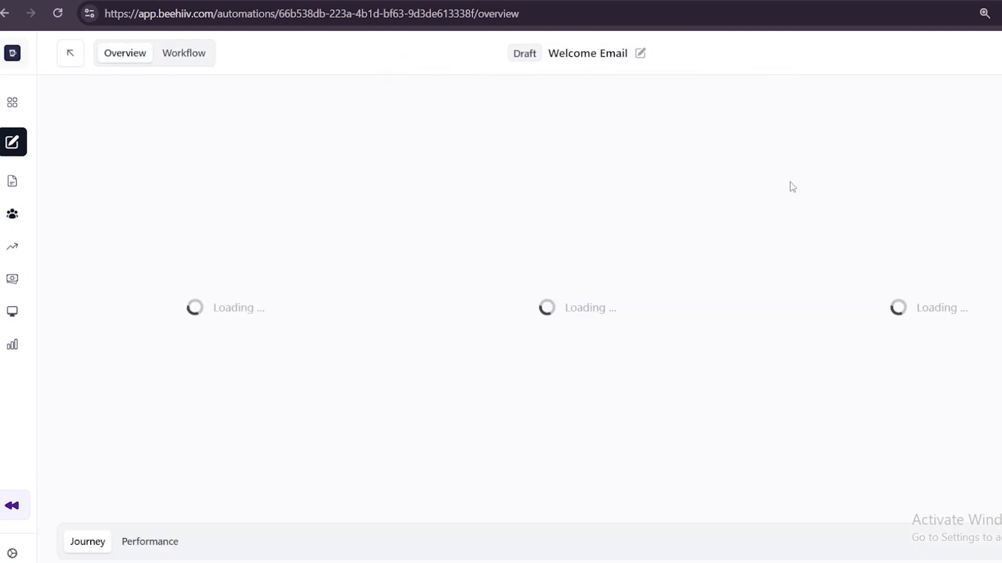
{"action": "left_click", "coordinate": [149, 288]}
{"action": "left_click", "coordinate": [101, 288]}
{"action": "left_click", "coordinate": [62, 55]}
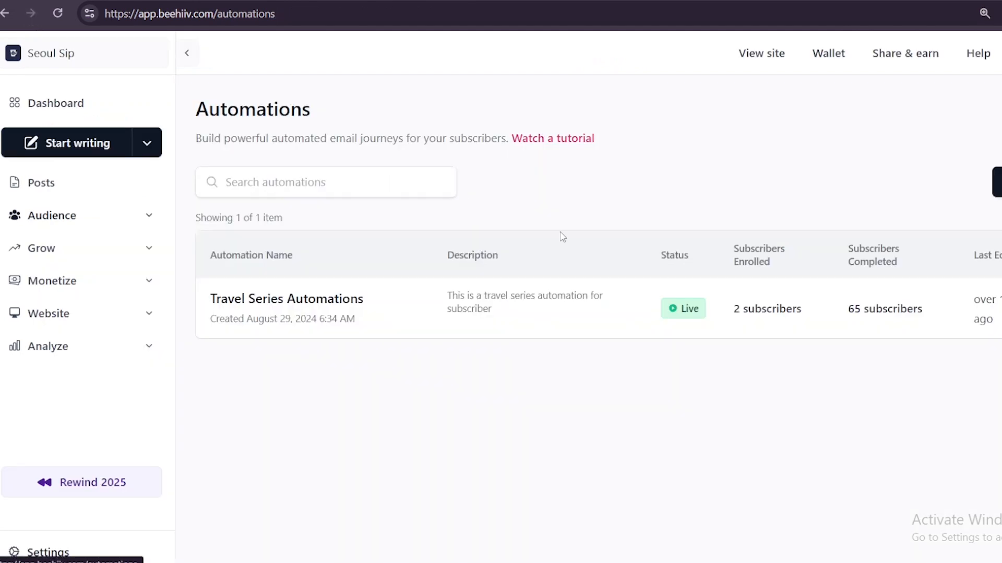
{"action": "left_click", "coordinate": [997, 309]}
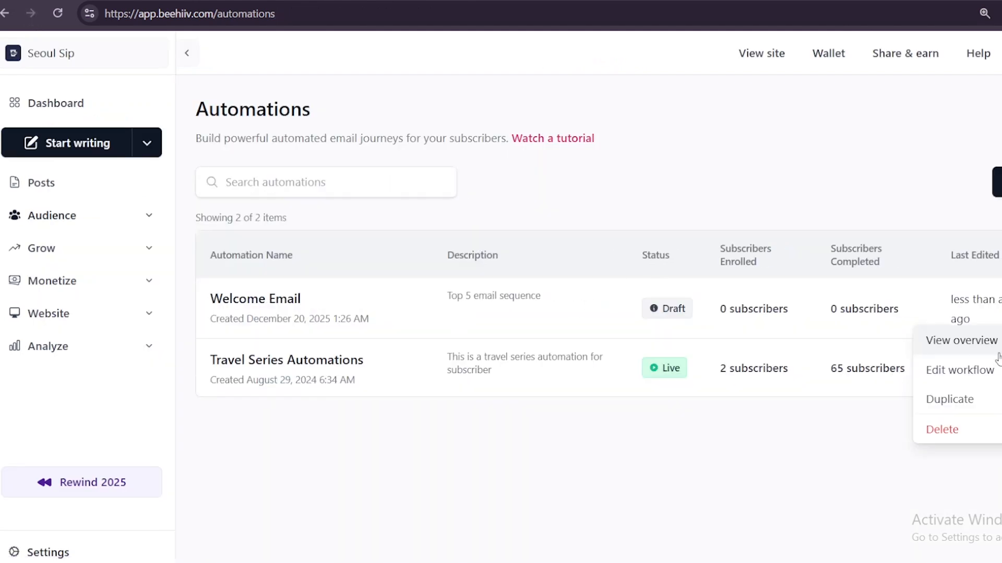
{"action": "left_click", "coordinate": [985, 368]}
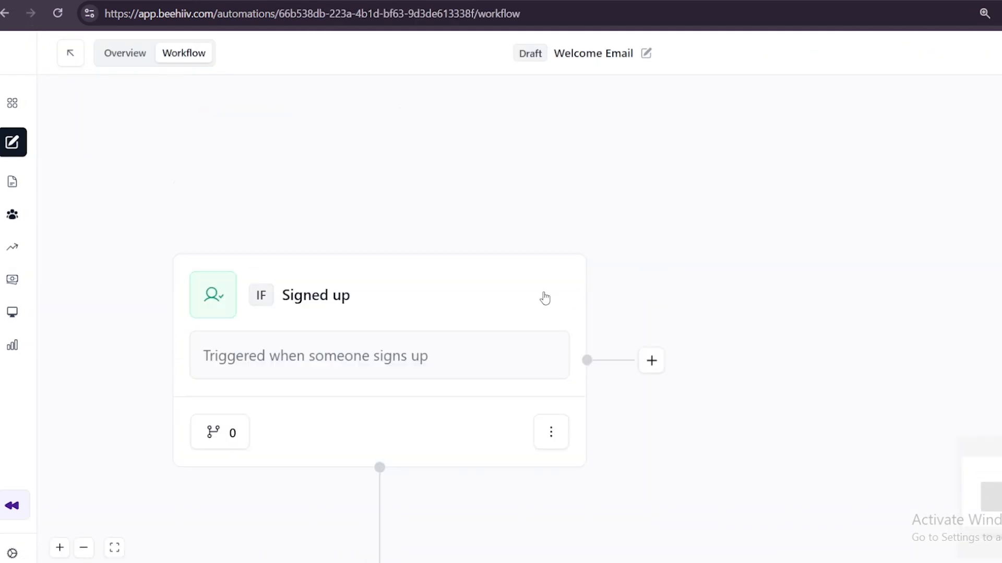
Examine the Signed up trigger's optional conditions, including the comparison options for the Email attribute, and leave without saving
{"action": "left_click", "coordinate": [365, 258]}
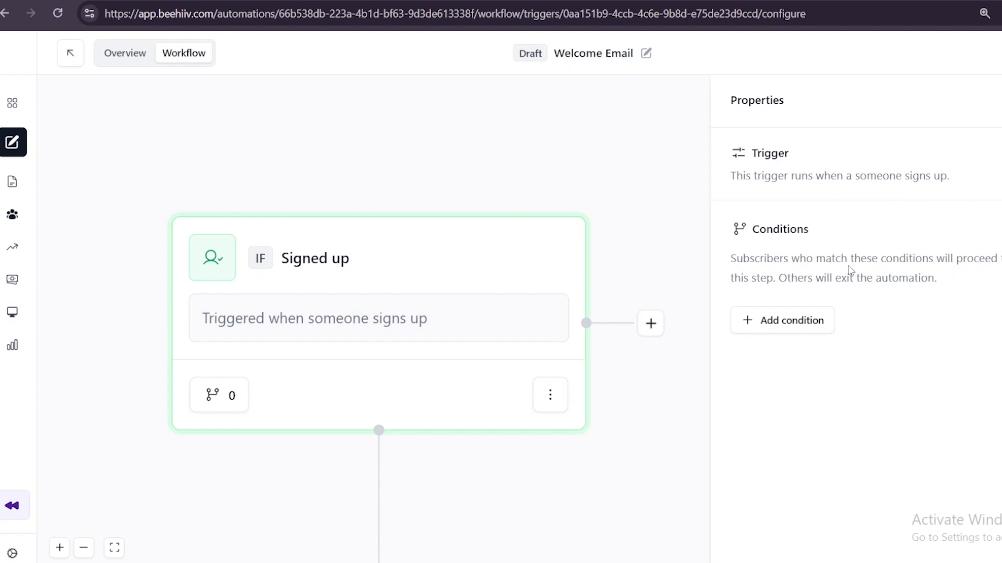
{"action": "scroll", "coordinate": [488, 341], "scroll_direction": "down", "scroll_amount": 2}
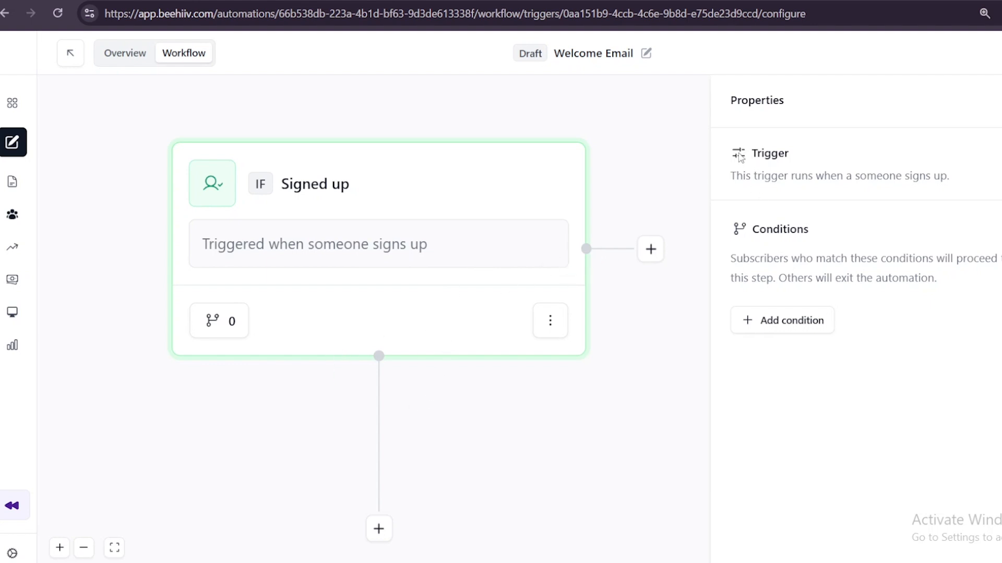
{"action": "left_click", "coordinate": [777, 321]}
{"action": "left_click", "coordinate": [389, 241]}
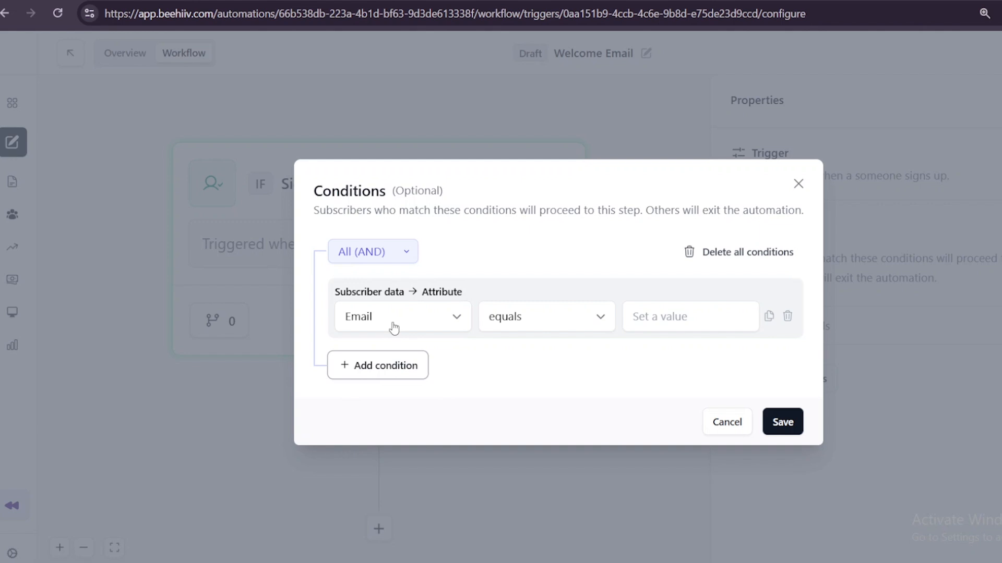
{"action": "left_click", "coordinate": [545, 317]}
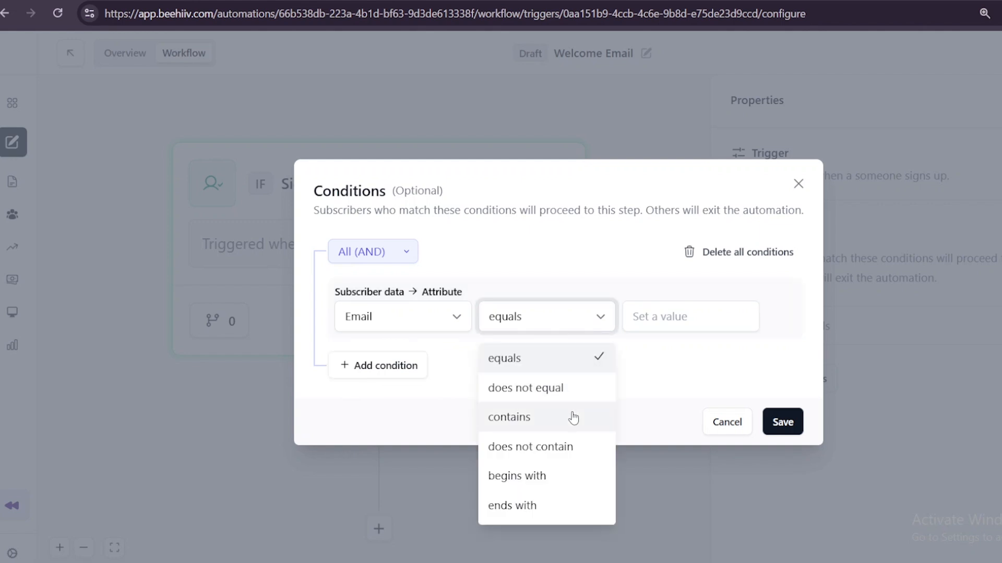
{"action": "left_click", "coordinate": [715, 453]}
{"action": "left_click", "coordinate": [722, 422]}
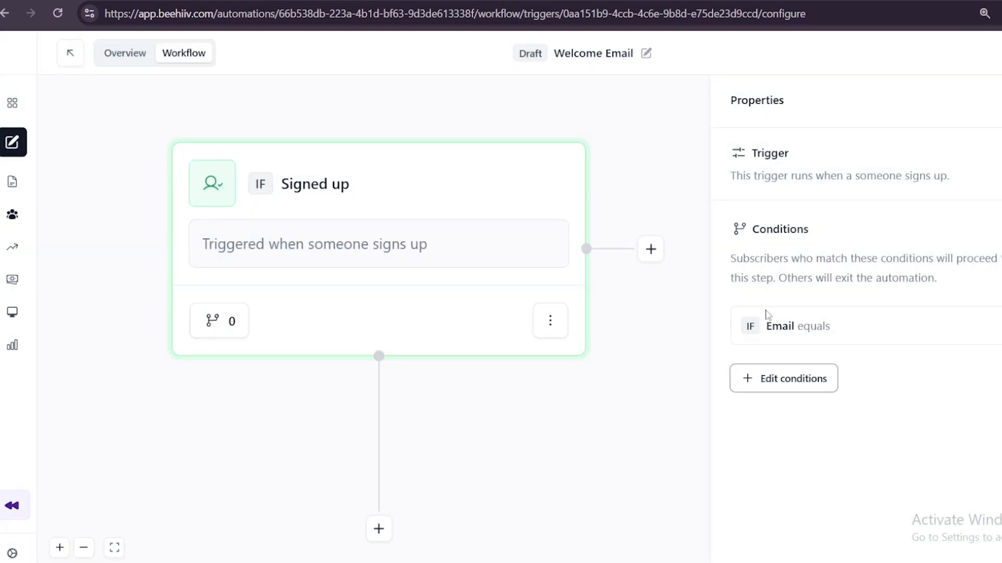
{"action": "left_click", "coordinate": [550, 319]}
{"action": "left_click", "coordinate": [670, 342]}
Add a Time delay step after the Signed up trigger and set its wait to 1 minute
{"action": "scroll", "coordinate": [345, 292], "scroll_direction": "down", "scroll_amount": 2}
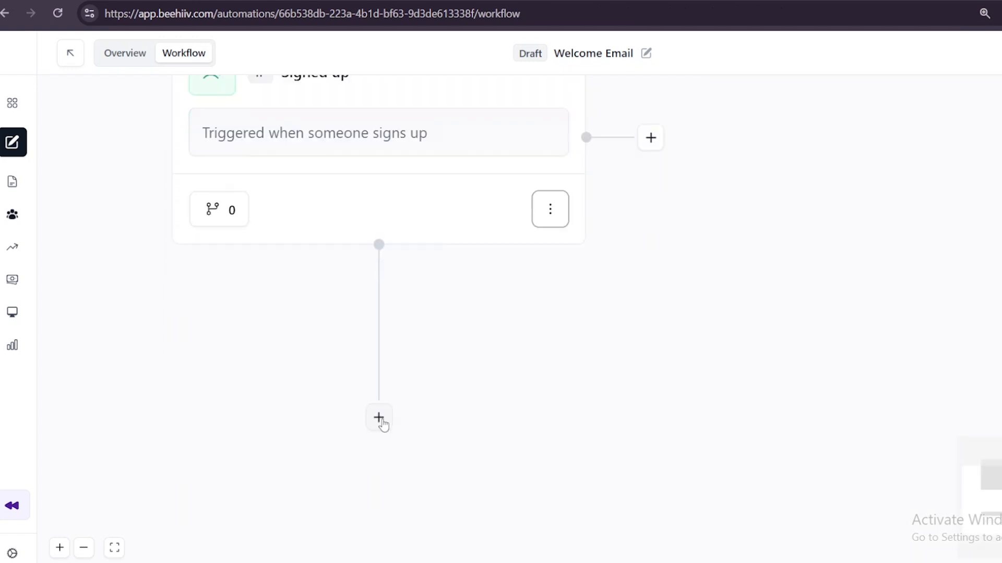
{"action": "left_click", "coordinate": [380, 418]}
{"action": "scroll", "coordinate": [377, 187], "scroll_direction": "down", "scroll_amount": 1}
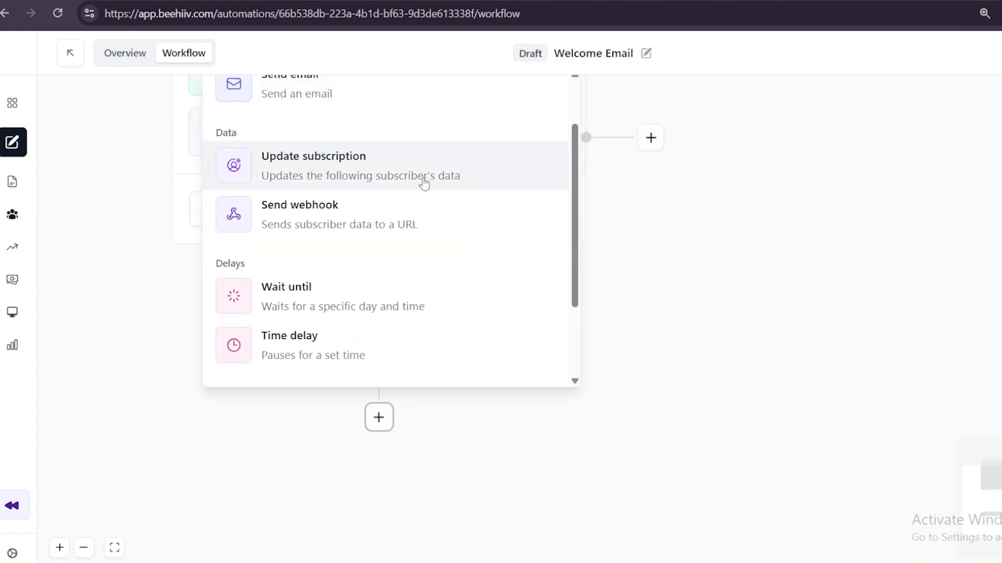
{"action": "left_click", "coordinate": [448, 326]}
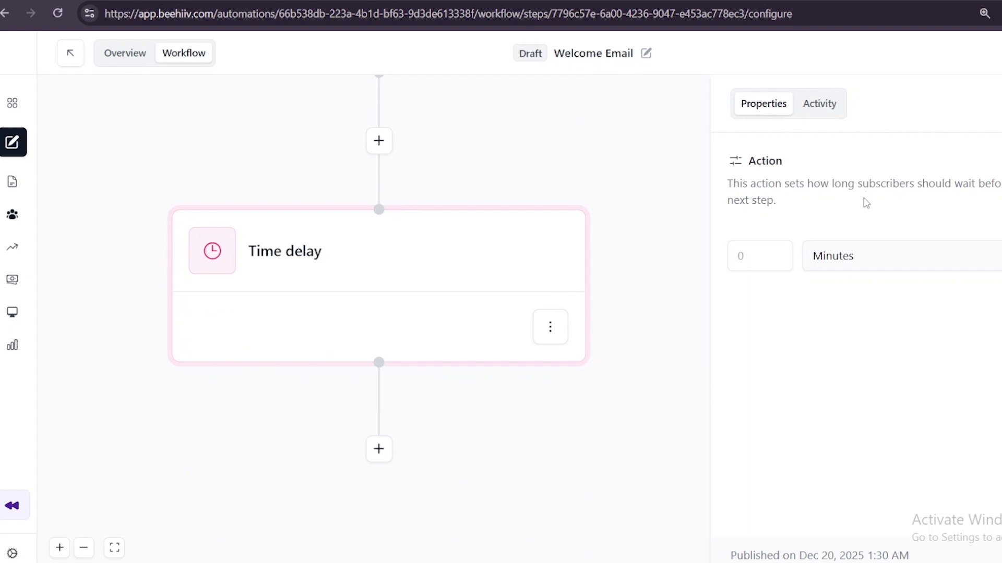
{"action": "left_click", "coordinate": [865, 259]}
{"action": "left_click", "coordinate": [862, 254]}
{"action": "left_click", "coordinate": [766, 259]}
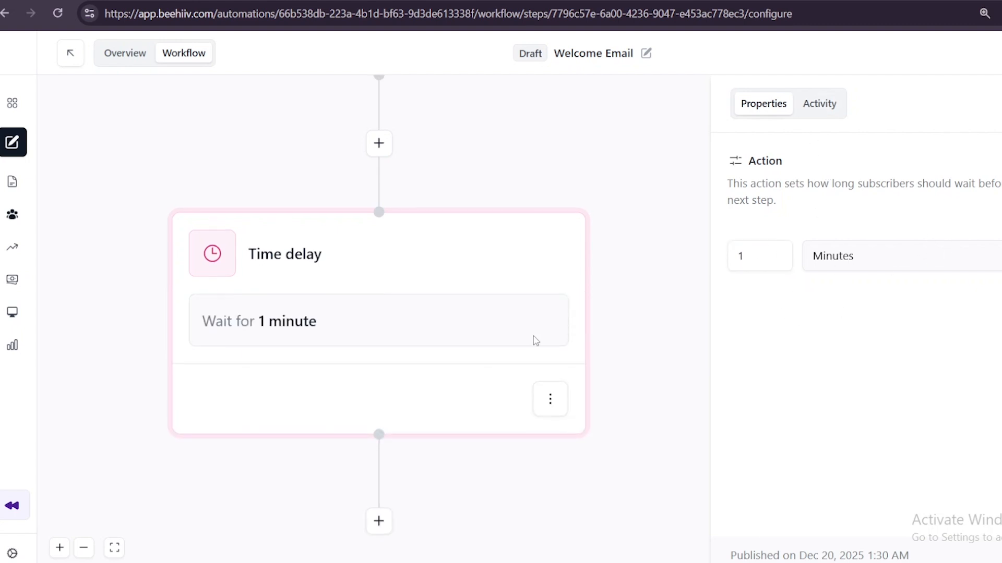
Add a Send email action directly after the time delay
{"action": "scroll", "coordinate": [378, 365], "scroll_direction": "down", "scroll_amount": 2}
{"action": "left_click", "coordinate": [379, 409]}
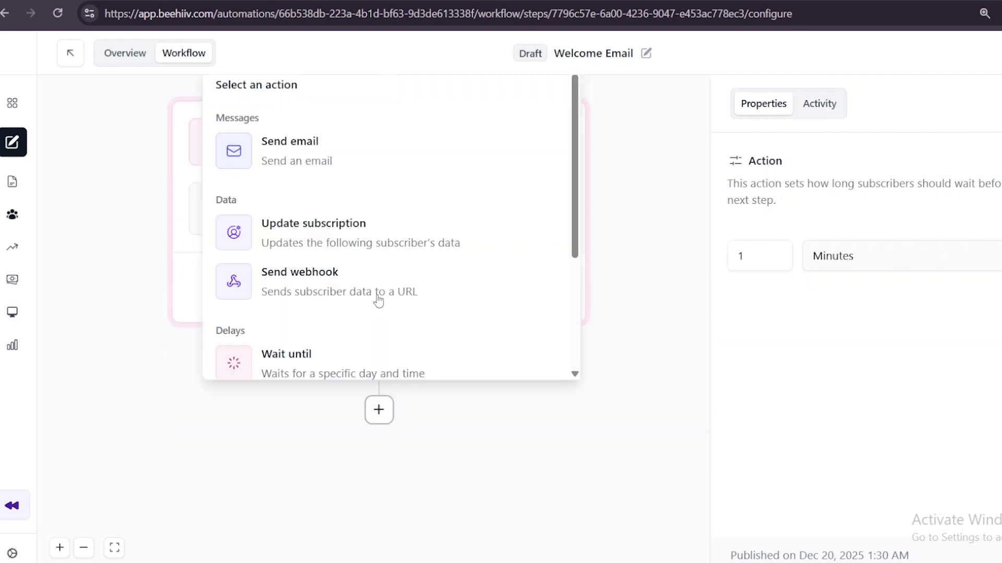
{"action": "left_click", "coordinate": [362, 156]}
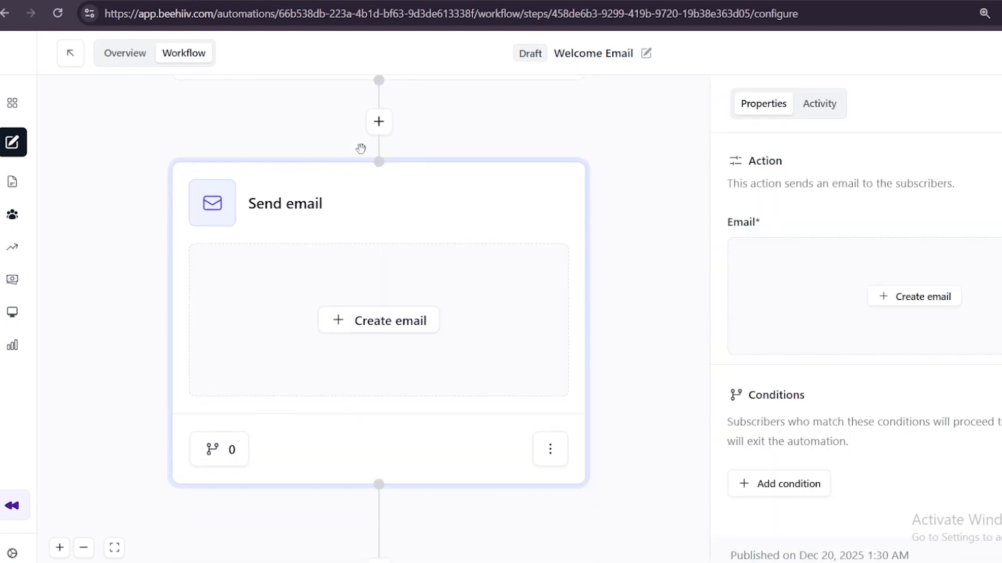
Create the email for the Send email action from the Blank draft in the post template library
{"action": "scroll", "coordinate": [823, 184], "scroll_direction": "down", "scroll_amount": 1}
{"action": "scroll", "coordinate": [881, 230], "scroll_direction": "down", "scroll_amount": 2}
{"action": "scroll", "coordinate": [843, 203], "scroll_direction": "up", "scroll_amount": 3}
{"action": "left_click", "coordinate": [920, 297]}
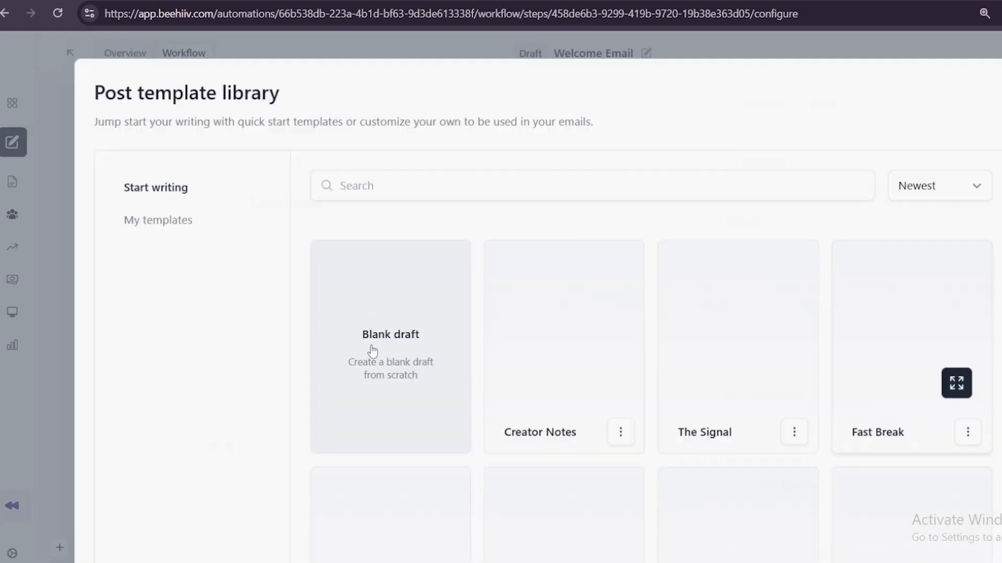
{"action": "scroll", "coordinate": [666, 297], "scroll_direction": "down", "scroll_amount": 3}
{"action": "scroll", "coordinate": [665, 297], "scroll_direction": "down", "scroll_amount": 10}
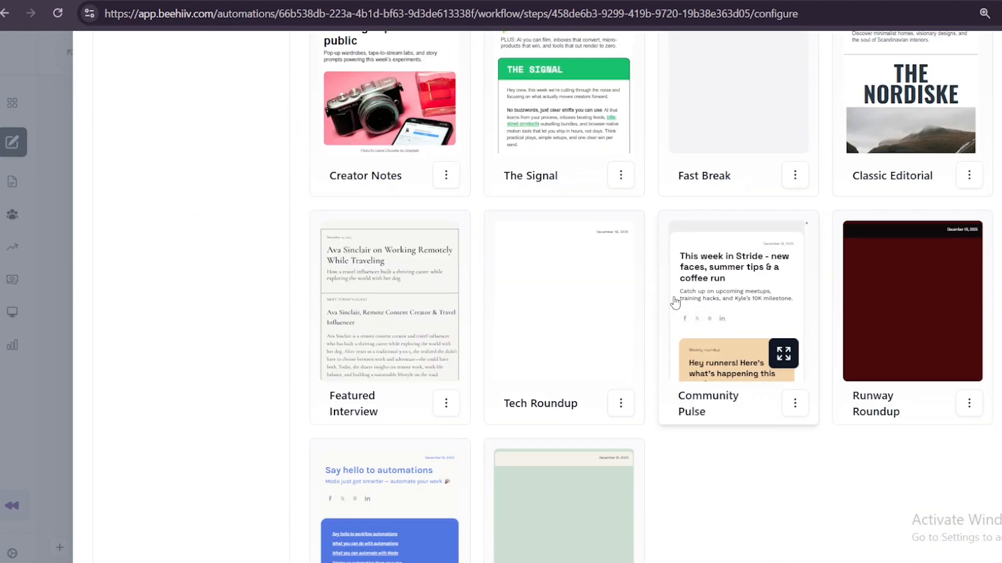
{"action": "scroll", "coordinate": [670, 301], "scroll_direction": "up", "scroll_amount": 15}
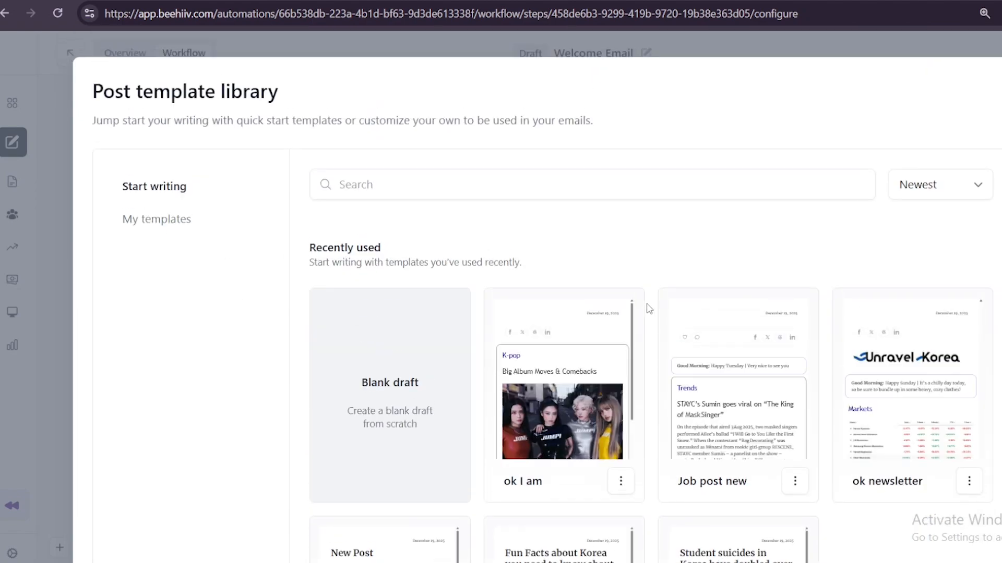
{"action": "left_click", "coordinate": [387, 397]}
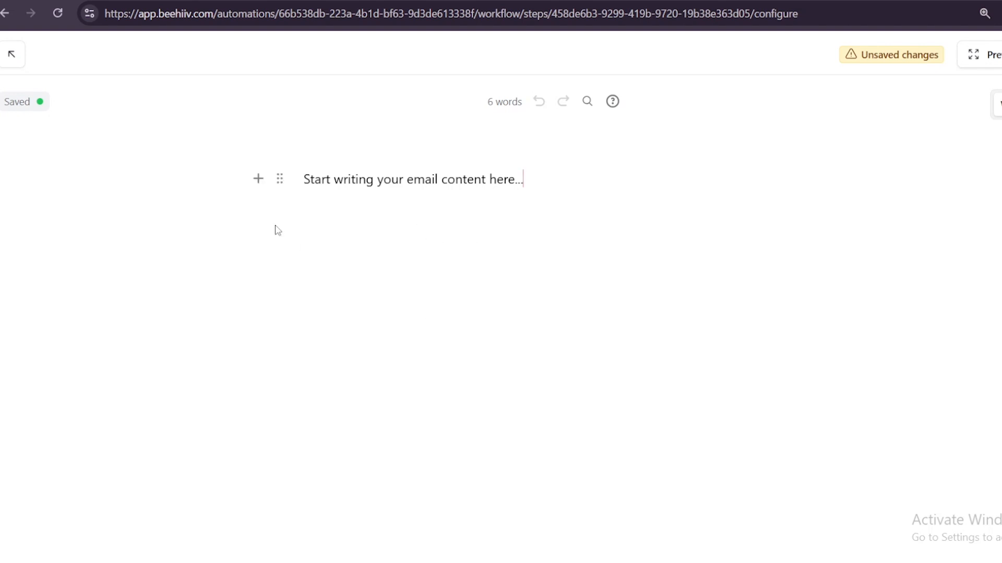
Replace the placeholder text with "Hei Korea lover," and a second paragraph "Welcome to Unravel Korea."
{"action": "type", "text": "Hei Korea "}
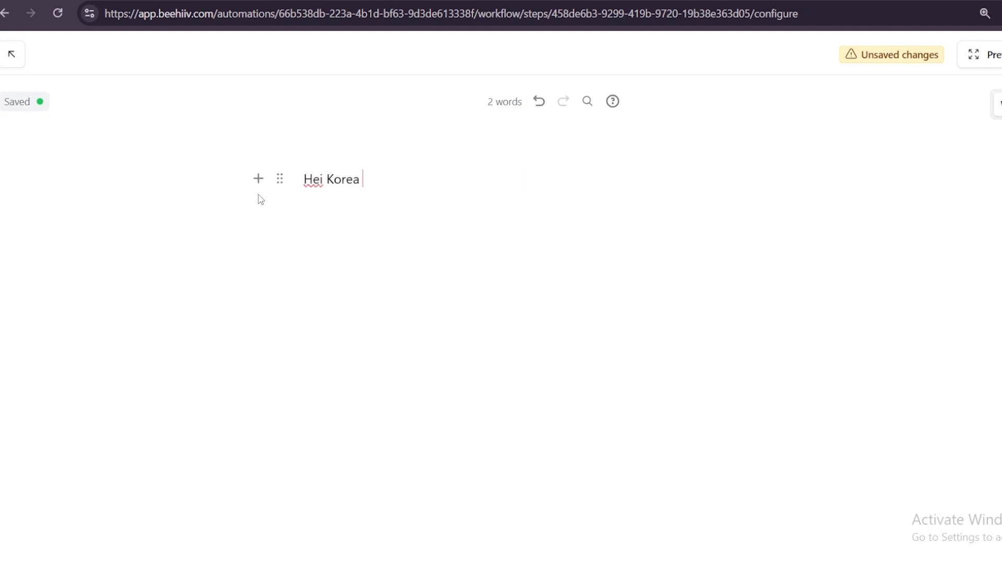
{"action": "type", "text": "lover,"}
{"action": "key", "text": "Return"}
{"action": "type", "text": "Welcome to Unrafvel"}
{"action": "key", "text": "BackSpace"}
{"action": "key", "text": "BackSpace"}
{"action": "key", "text": "BackSpace"}
{"action": "key", "text": "BackSpace"}
{"action": "type", "text": "vel Korea."}
{"action": "key", "text": "Return"}
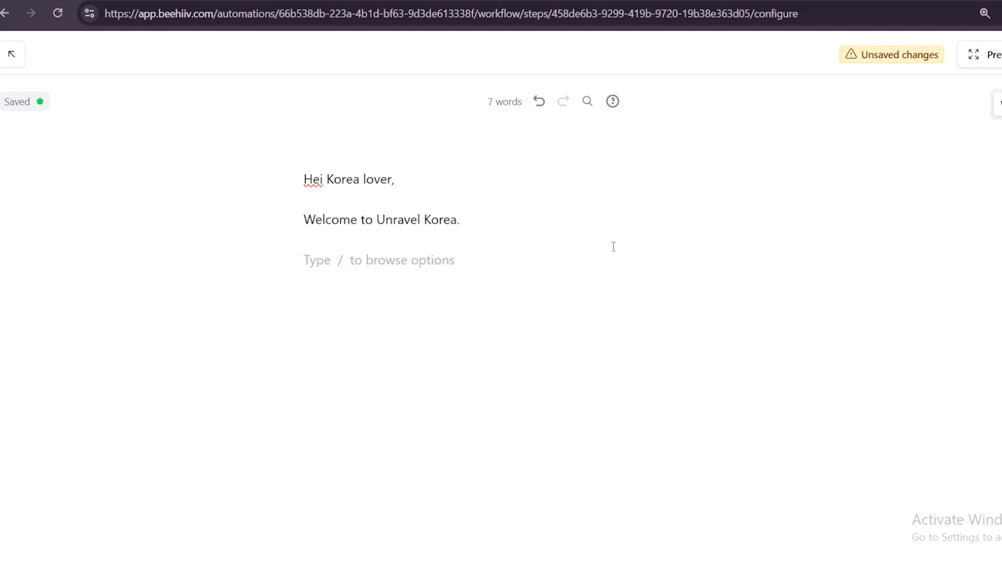
Switch to ChatGPT and submit the prompt "Write me welcome email for my newslteer"
{"action": "left_click", "coordinate": [356, 2]}
{"action": "left_click", "coordinate": [855, 342]}
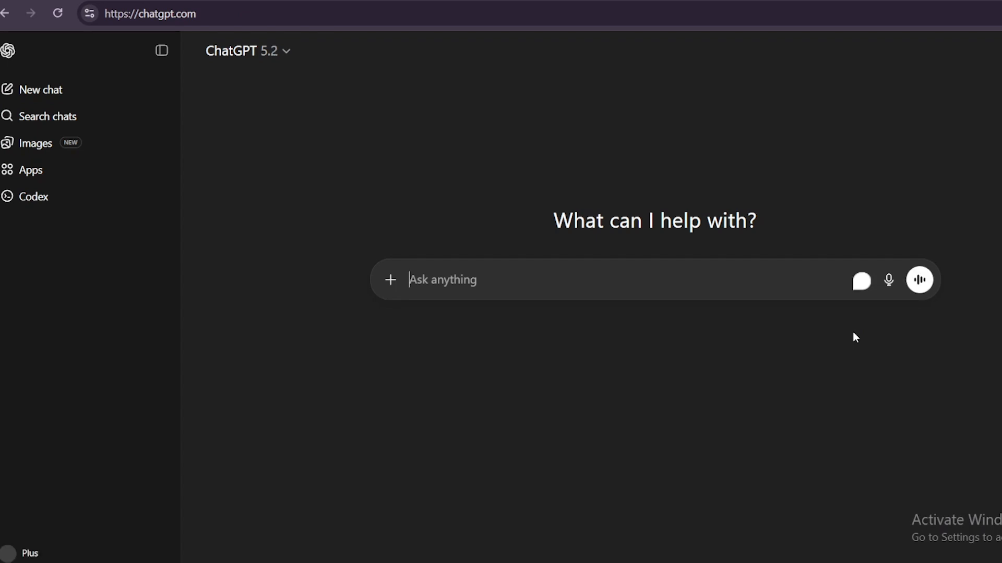
{"action": "type", "text": "Write me w"}
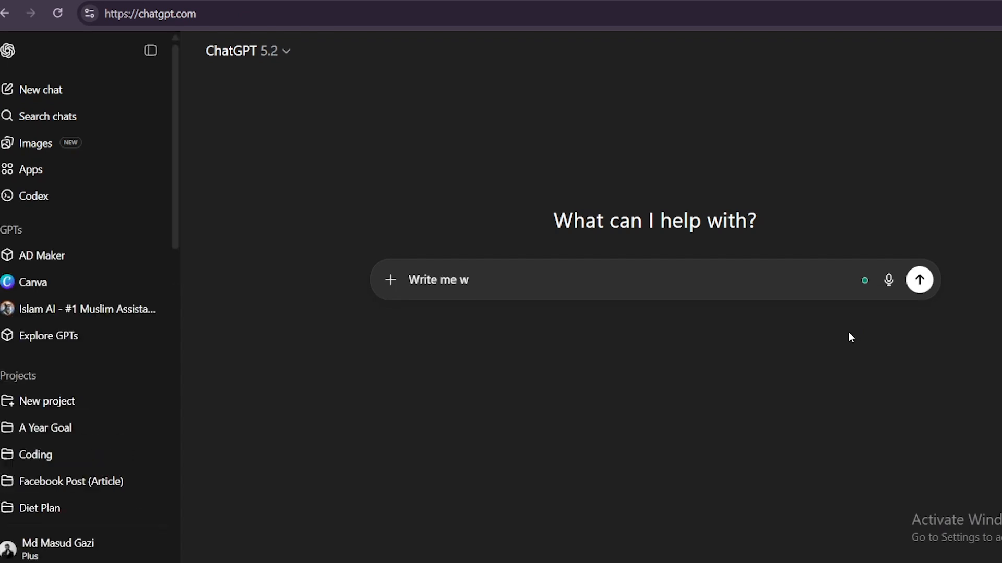
{"action": "type", "text": "elcome email for my newslteer"}
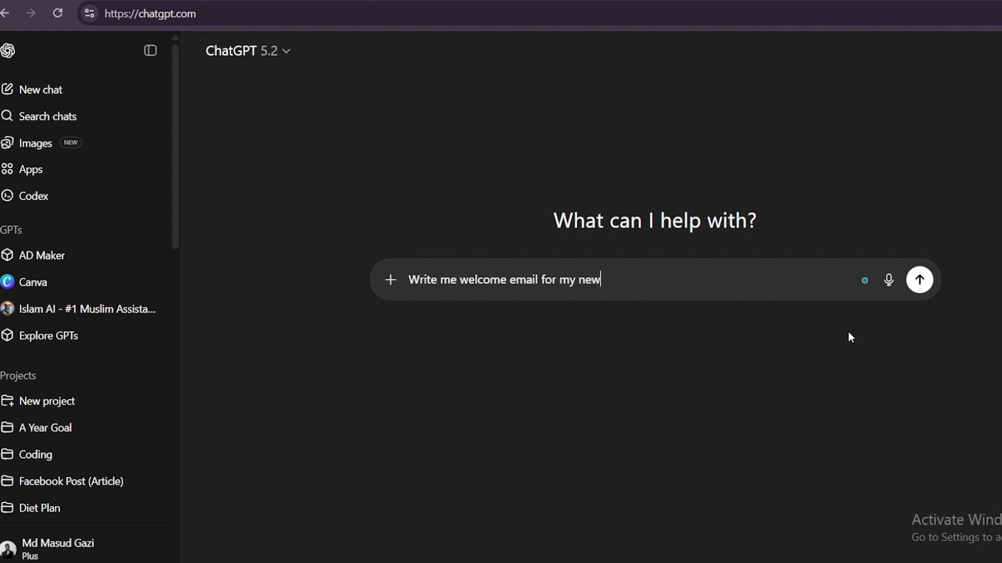
{"action": "key", "text": "Return"}
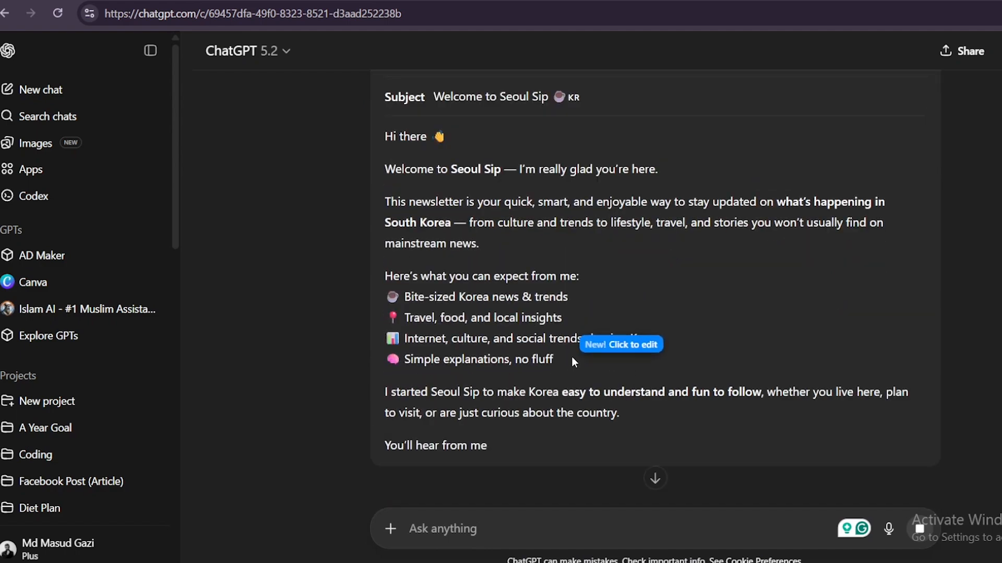
Replace the beehiiv email body with ChatGPT's welcome email from "Hi there" through the founder sign-off, save it and return to the workflow
{"action": "left_click_drag", "start_coordinate": [384, 136], "coordinate": [597, 340]}
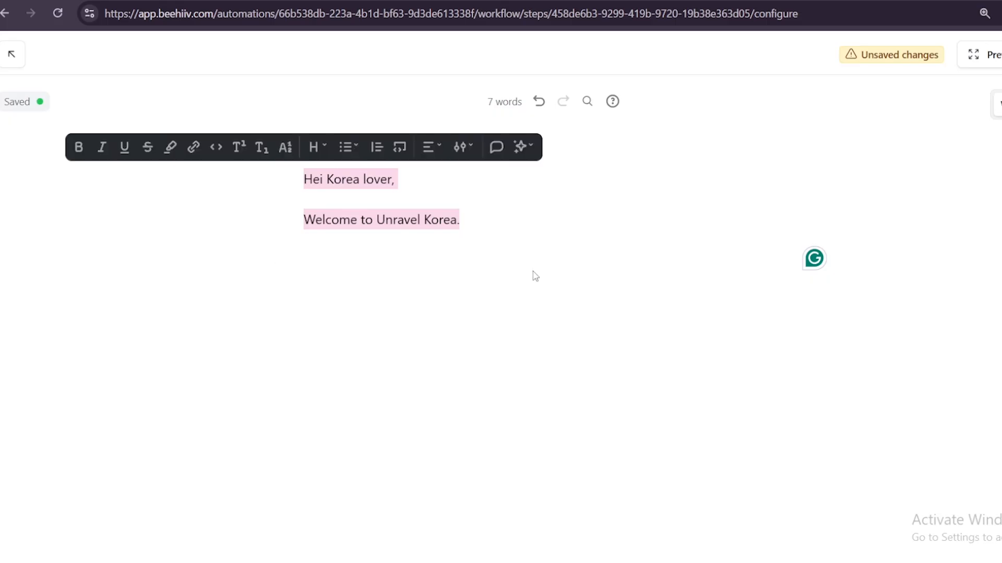
{"action": "key", "text": "ctrl+v"}
{"action": "scroll", "coordinate": [456, 311], "scroll_direction": "down", "scroll_amount": 2}
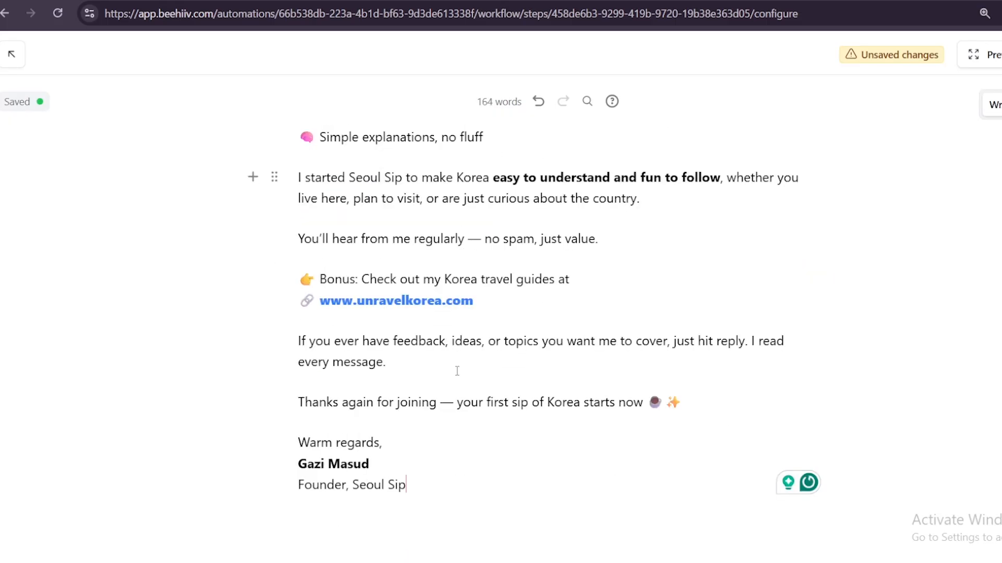
{"action": "scroll", "coordinate": [656, 367], "scroll_direction": "up", "scroll_amount": 5}
{"action": "scroll", "coordinate": [386, 188], "scroll_direction": "down", "scroll_amount": 6}
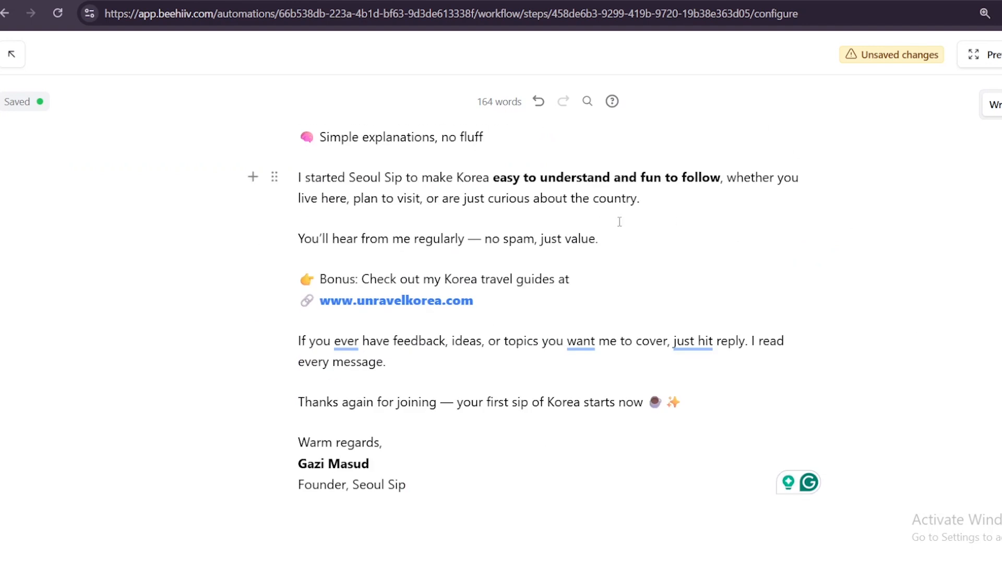
{"action": "scroll", "coordinate": [673, 199], "scroll_direction": "up", "scroll_amount": 5}
{"action": "key", "text": "ctrl+s"}
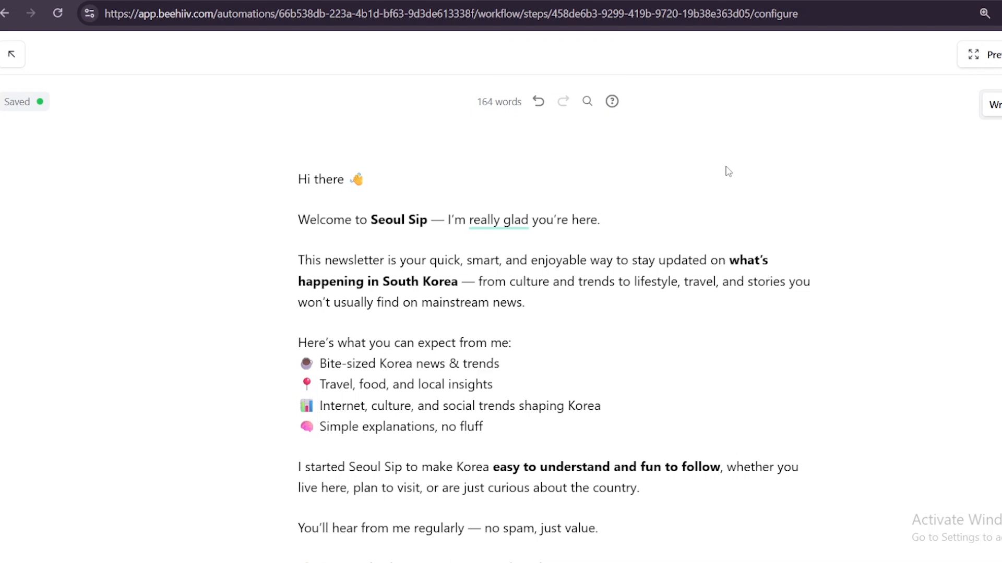
{"action": "scroll", "coordinate": [636, 160], "scroll_direction": "down", "scroll_amount": 5}
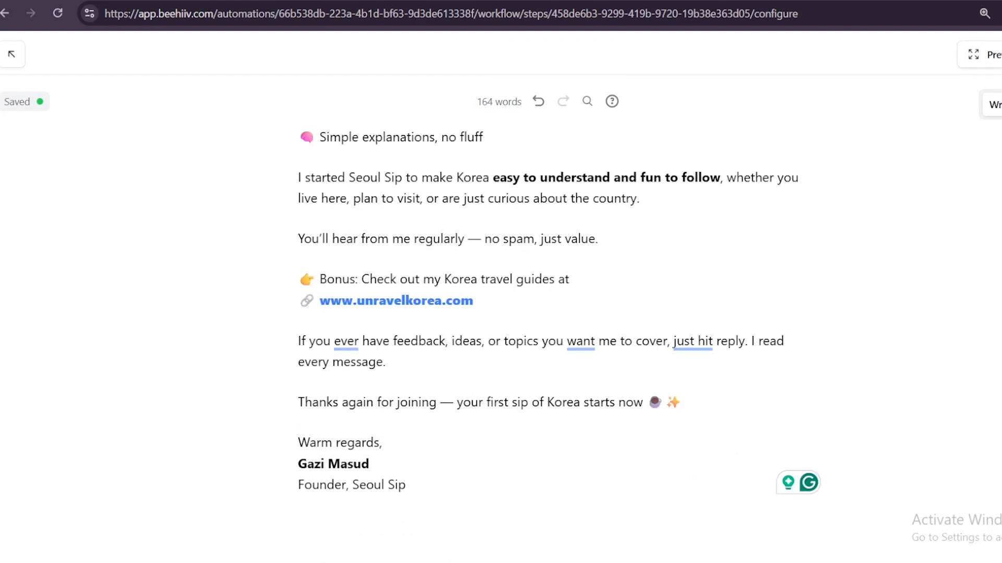
{"action": "left_click", "coordinate": [11, 54]}
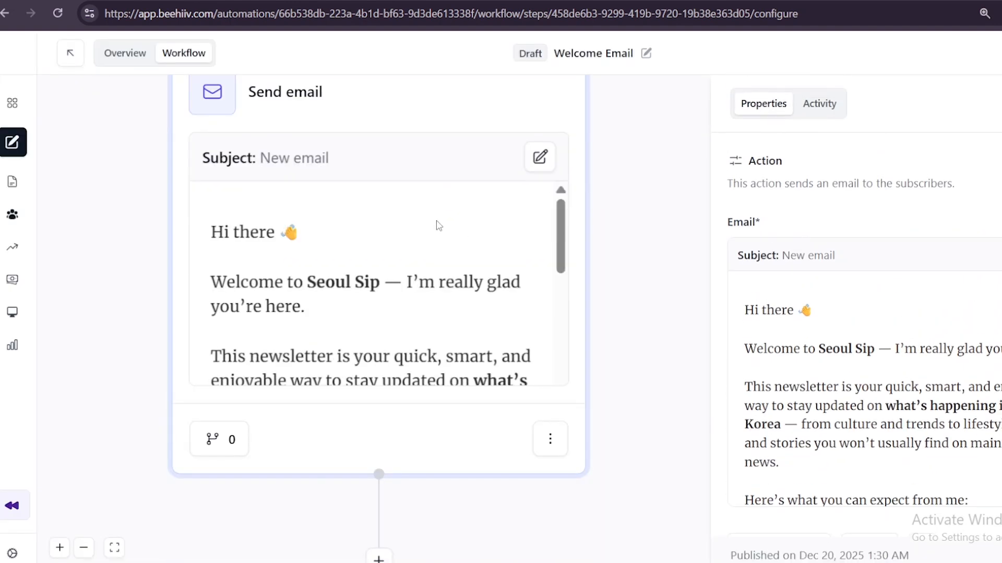
Reopen the welcome email and set its subject line to "Welcome to Seoul Sip" with the cup emoji, copied from ChatGPT
{"action": "scroll", "coordinate": [348, 297], "scroll_direction": "up", "scroll_amount": 3}
{"action": "left_click", "coordinate": [355, 308]}
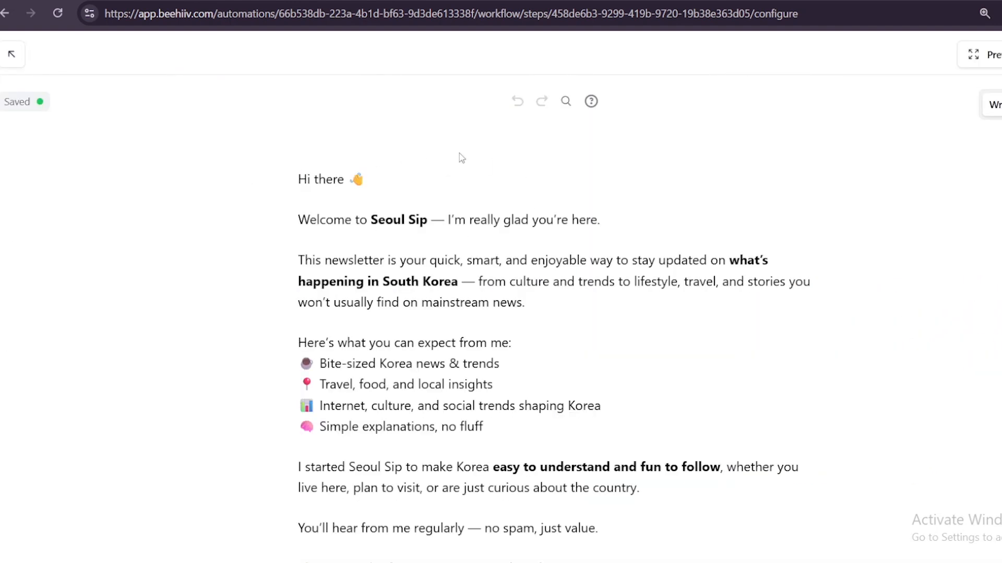
{"action": "scroll", "coordinate": [633, 202], "scroll_direction": "down", "scroll_amount": 5}
{"action": "scroll", "coordinate": [928, 193], "scroll_direction": "up", "scroll_amount": 2}
{"action": "left_click", "coordinate": [1001, 104]}
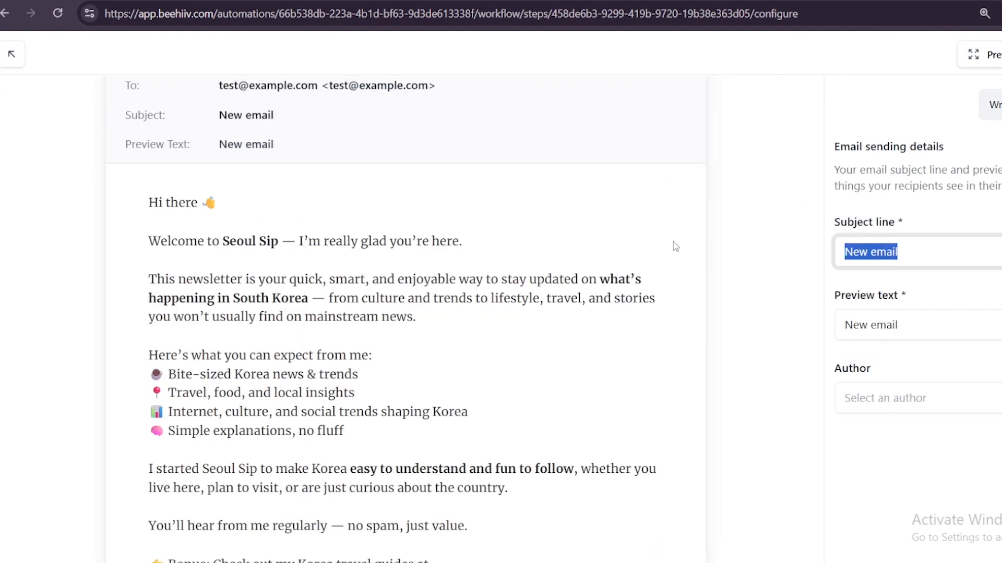
{"action": "key", "text": "ctrl+Tab"}
{"action": "scroll", "coordinate": [479, 214], "scroll_direction": "up", "scroll_amount": 10}
{"action": "left_click_drag", "start_coordinate": [463, 315], "coordinate": [449, 290]}
{"action": "type", "text": "Welcome to Seoul Sip ☕"}
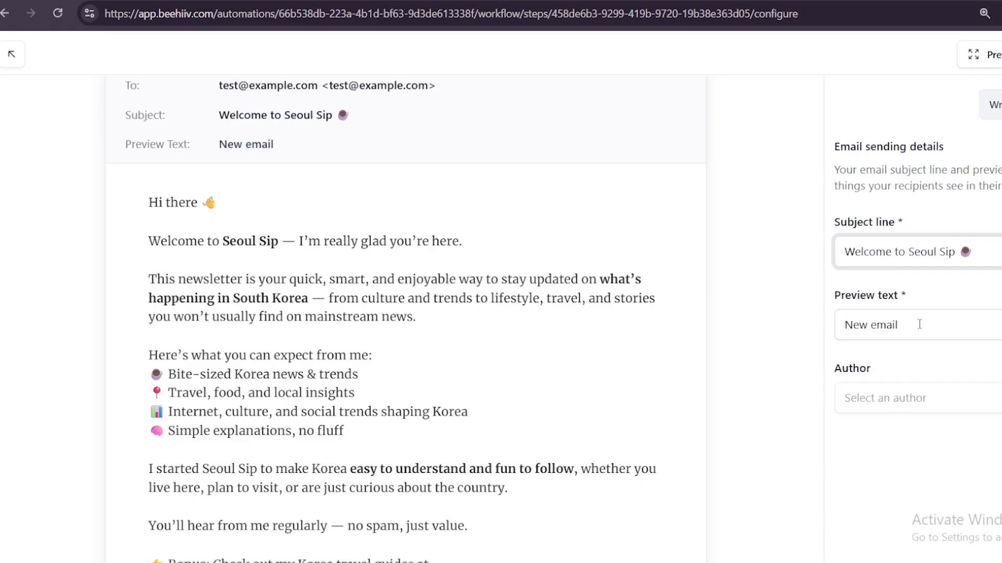
Set the preview text to "Welcome to Seoul Sip — I'm really glad you're here.", copied from the ChatGPT draft
{"action": "left_click", "coordinate": [920, 324]}
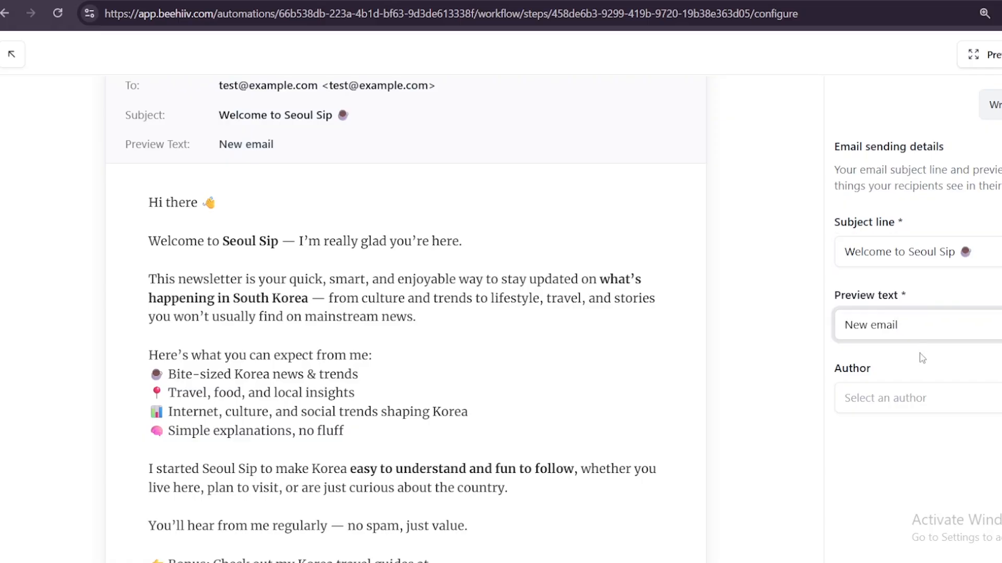
{"action": "key", "text": "ctrl+Tab"}
{"action": "scroll", "coordinate": [751, 304], "scroll_direction": "down", "scroll_amount": 3}
{"action": "scroll", "coordinate": [749, 305], "scroll_direction": "up", "scroll_amount": 6}
{"action": "left_click", "coordinate": [666, 308]}
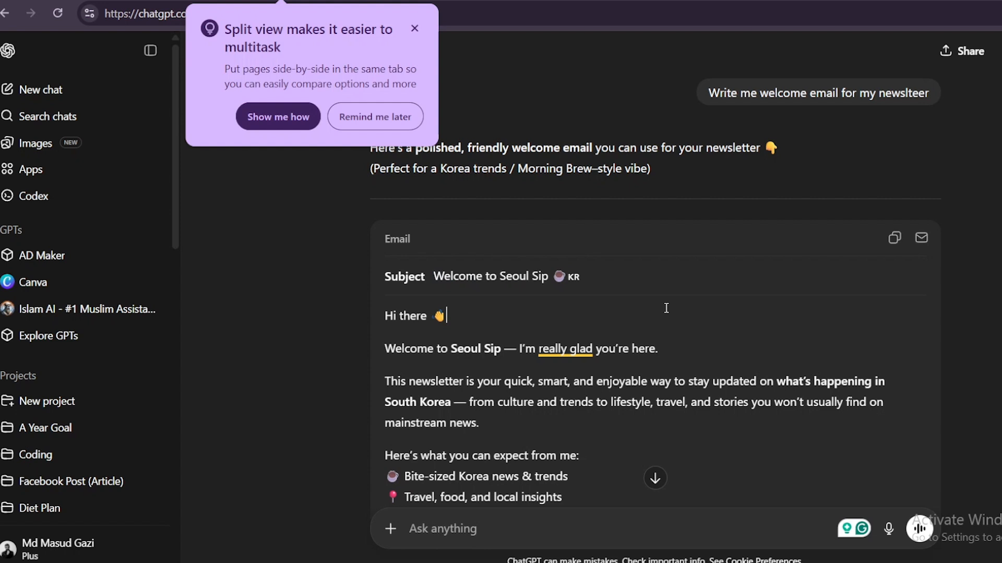
{"action": "left_click_drag", "start_coordinate": [663, 312], "coordinate": [762, 336]}
{"action": "key", "text": "ctrl+c"}
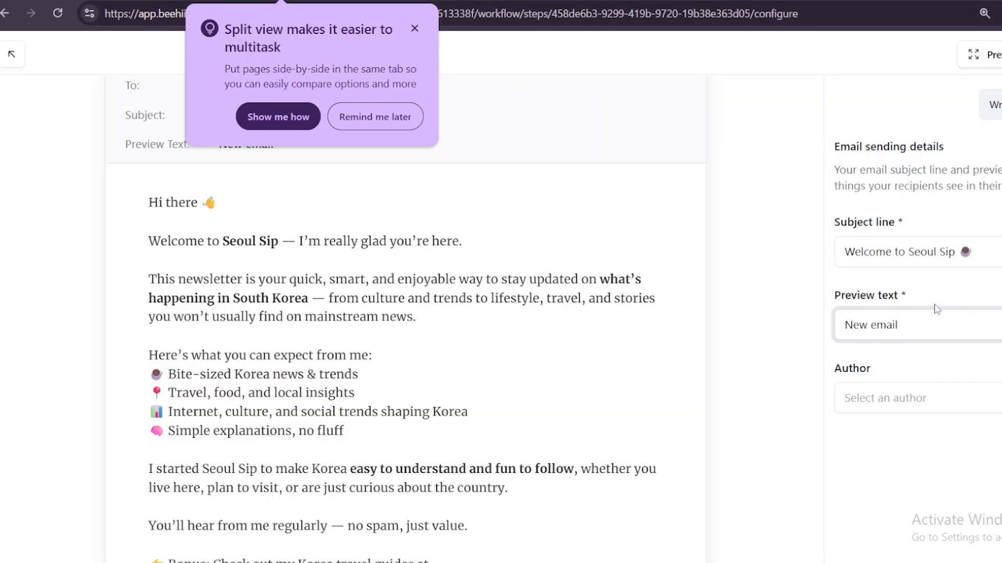
{"action": "key", "text": "ctrl+a"}
{"action": "key", "text": "ctrl+v"}
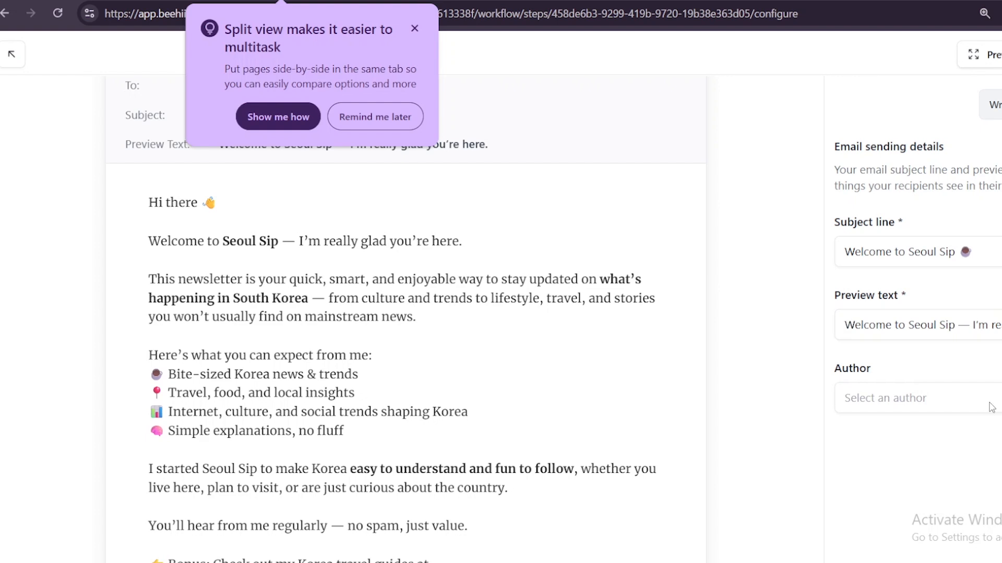
Save the welcome email and return to the automation workflow
{"action": "left_click", "coordinate": [992, 408]}
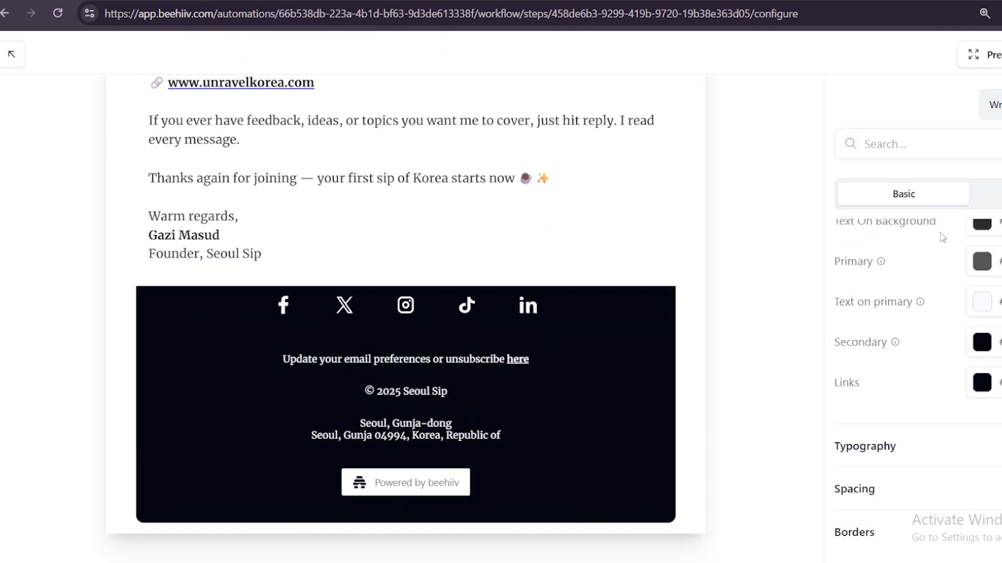
{"action": "scroll", "coordinate": [646, 146], "scroll_direction": "up", "scroll_amount": 10}
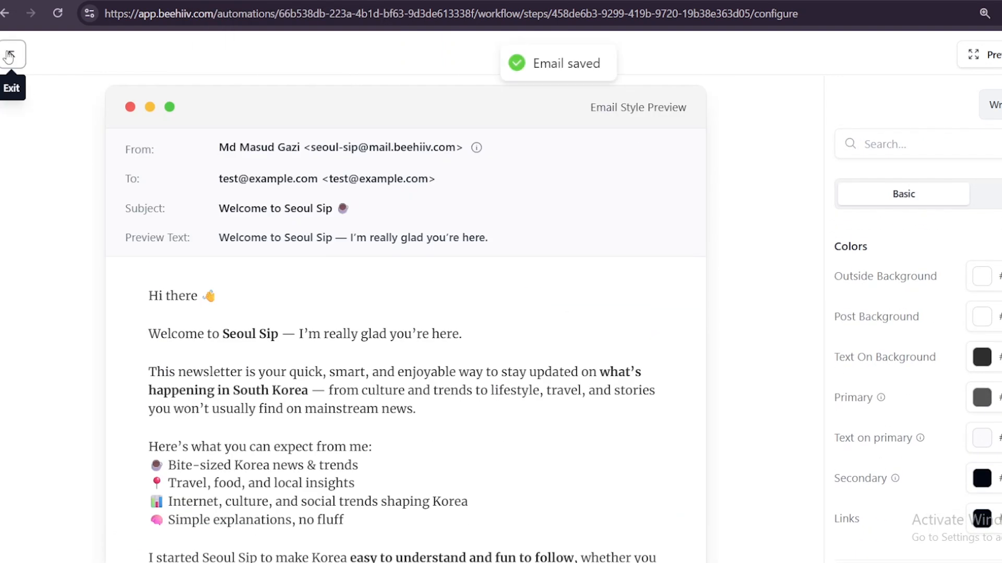
{"action": "scroll", "coordinate": [698, 205], "scroll_direction": "down", "scroll_amount": 1}
Add a Time delay step directly after the Send email action
{"action": "scroll", "coordinate": [907, 397], "scroll_direction": "down", "scroll_amount": 10}
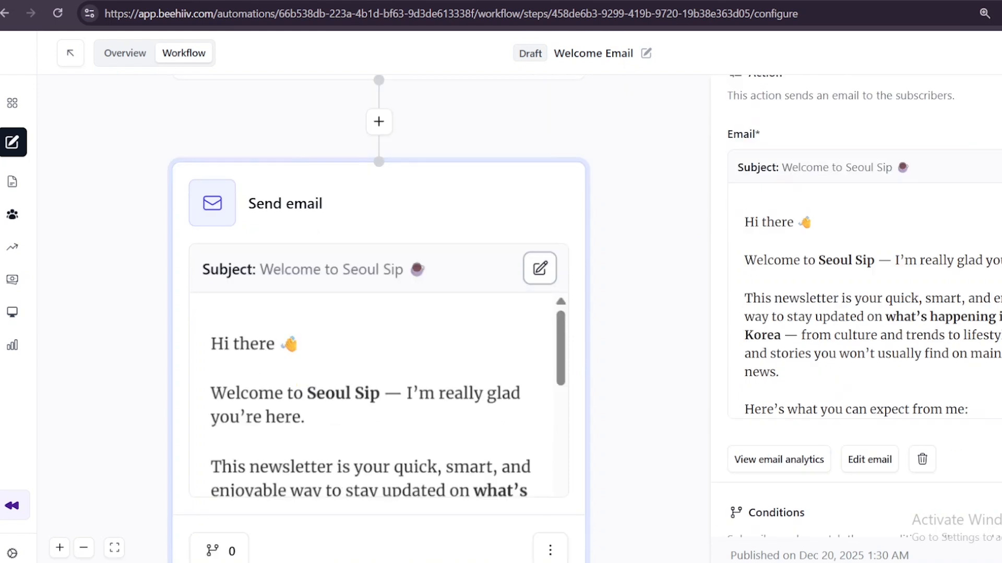
{"action": "scroll", "coordinate": [908, 397], "scroll_direction": "down", "scroll_amount": 3}
{"action": "scroll", "coordinate": [413, 347], "scroll_direction": "down", "scroll_amount": 4}
{"action": "scroll", "coordinate": [406, 353], "scroll_direction": "up", "scroll_amount": 4}
{"action": "scroll", "coordinate": [342, 313], "scroll_direction": "up", "scroll_amount": 10}
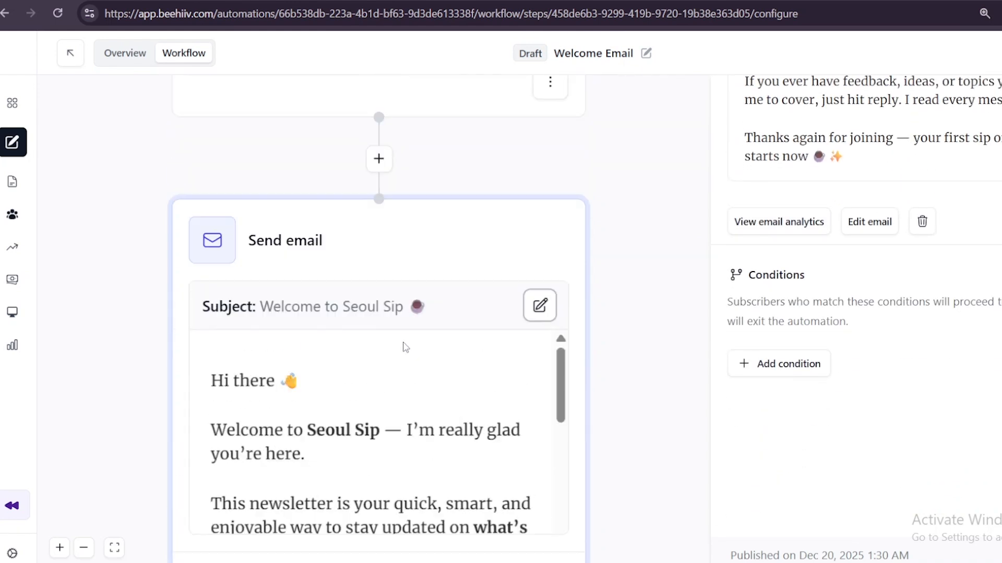
{"action": "scroll", "coordinate": [342, 313], "scroll_direction": "down", "scroll_amount": 2}
{"action": "scroll", "coordinate": [392, 342], "scroll_direction": "down", "scroll_amount": 4}
{"action": "scroll", "coordinate": [391, 343], "scroll_direction": "down", "scroll_amount": 8}
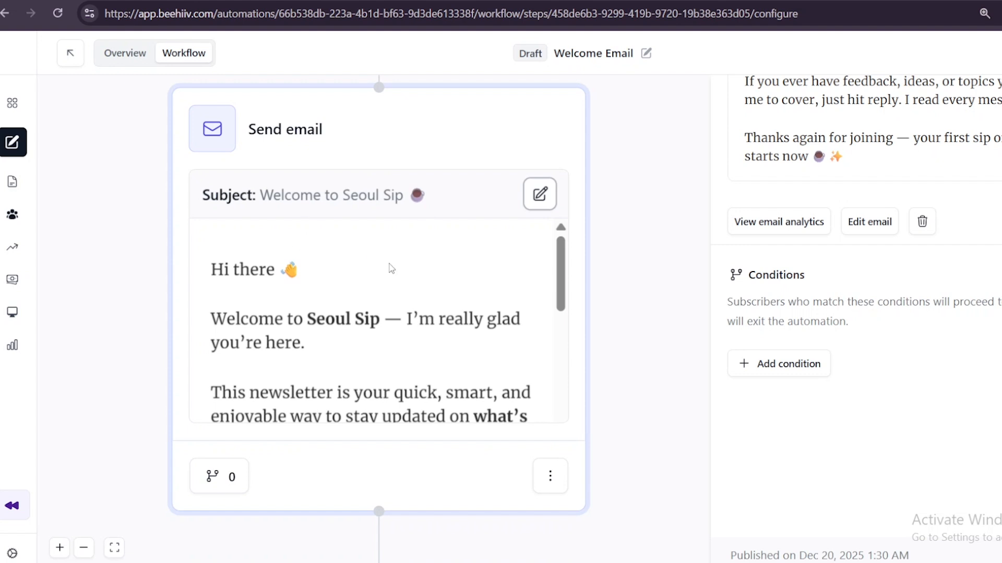
{"action": "scroll", "coordinate": [391, 261], "scroll_direction": "down", "scroll_amount": 5}
{"action": "left_click", "coordinate": [378, 450]}
{"action": "scroll", "coordinate": [407, 323], "scroll_direction": "down", "scroll_amount": 3}
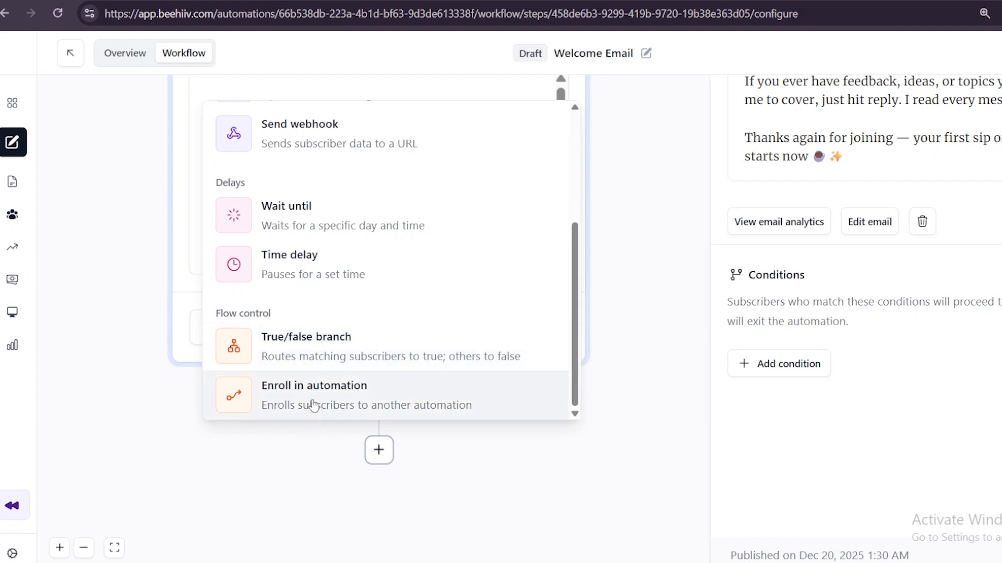
{"action": "scroll", "coordinate": [329, 253], "scroll_direction": "up", "scroll_amount": 3}
{"action": "scroll", "coordinate": [333, 252], "scroll_direction": "down", "scroll_amount": 3}
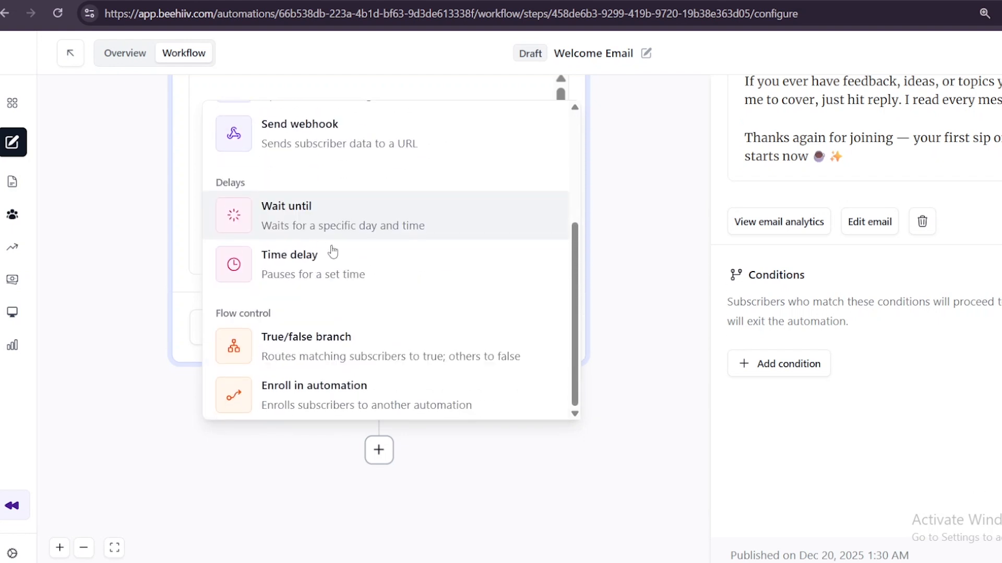
{"action": "left_click", "coordinate": [310, 268]}
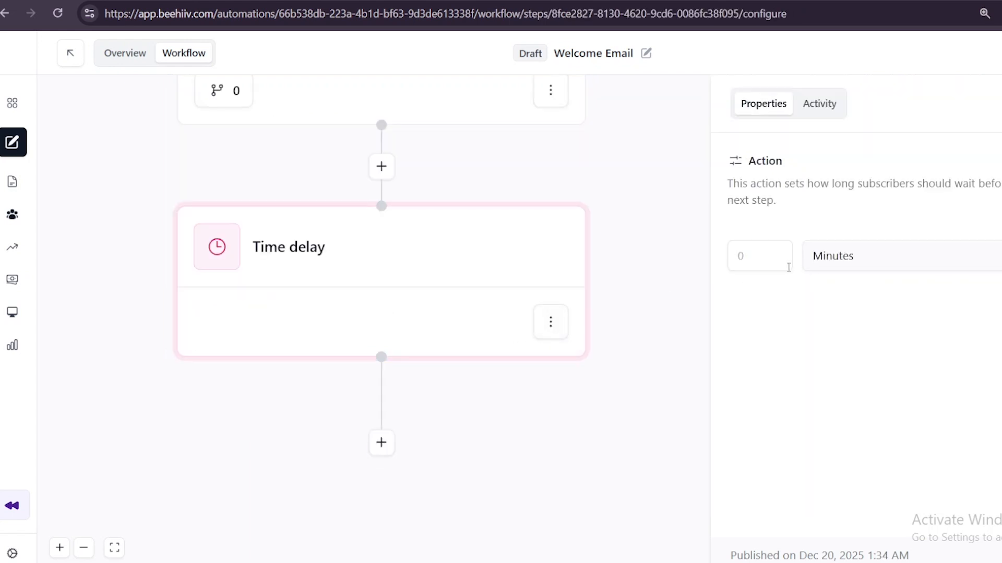
Set the new time delay's wait to 1 day
{"action": "left_click", "coordinate": [867, 256]}
{"action": "left_click", "coordinate": [848, 354]}
{"action": "left_click", "coordinate": [755, 253]}
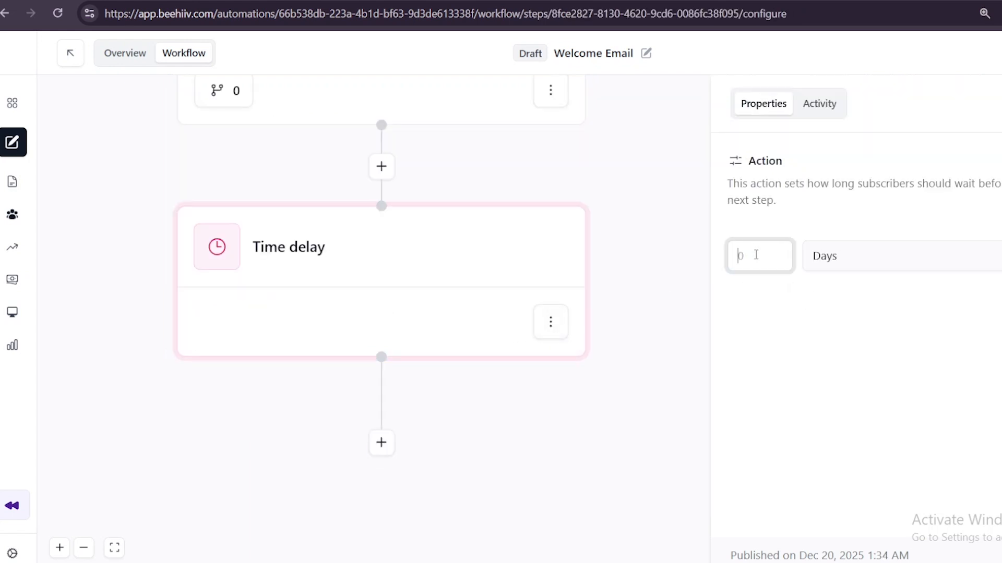
{"action": "type", "text": "1"}
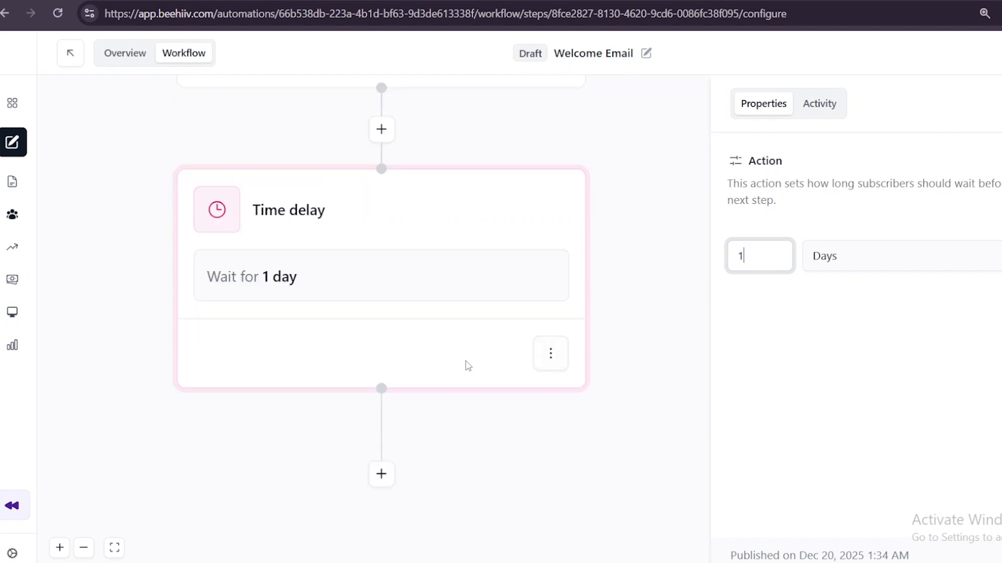
Add a second Send email action after the 1-day delay
{"action": "scroll", "coordinate": [479, 313], "scroll_direction": "down", "scroll_amount": 2}
{"action": "left_click", "coordinate": [381, 400]}
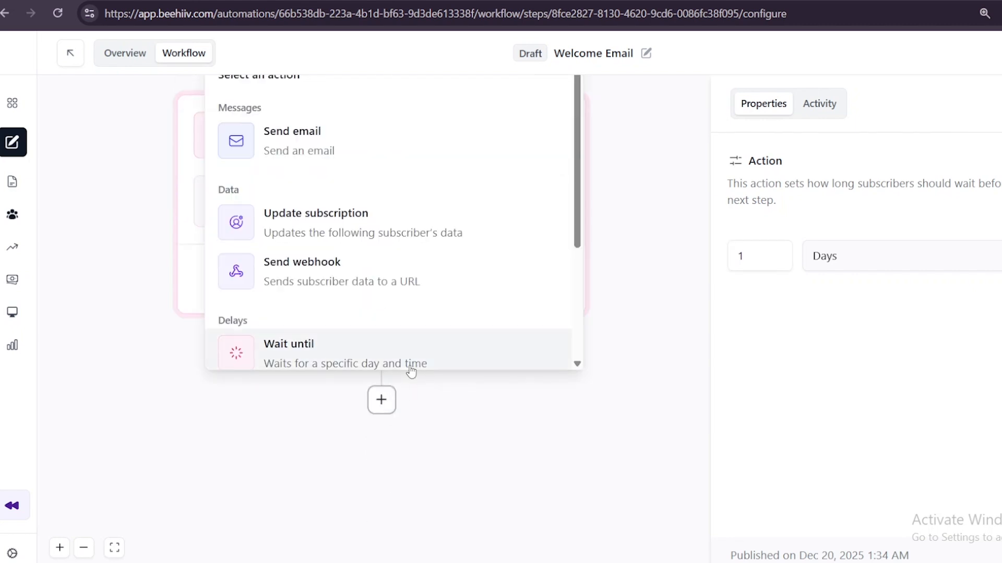
{"action": "left_click", "coordinate": [338, 149]}
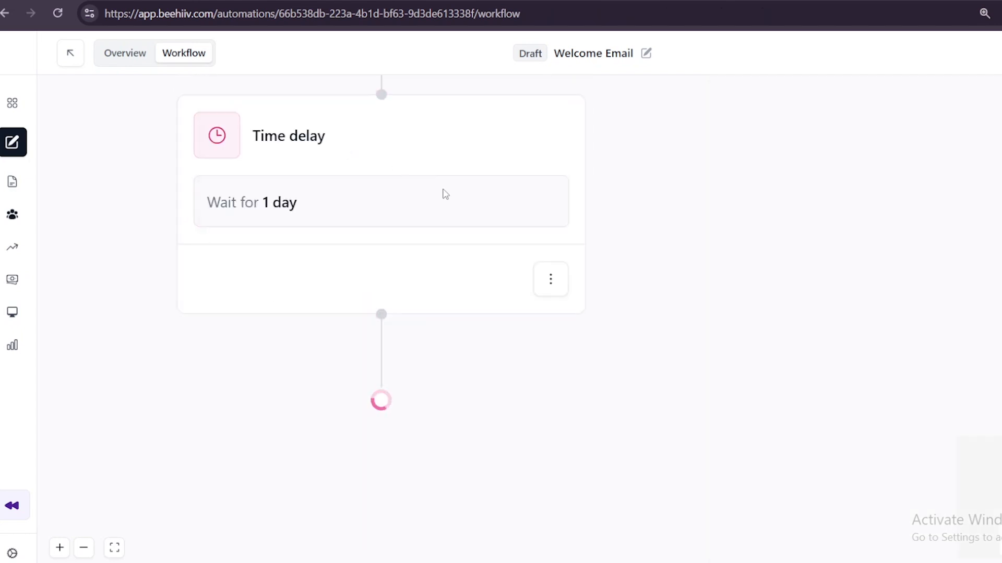
Switch to ChatGPT, submit "what wouold be the seceond email" and read through the generated email draft
{"action": "type", "text": "what wouold be the seceond email"}
{"action": "key", "text": "Return"}
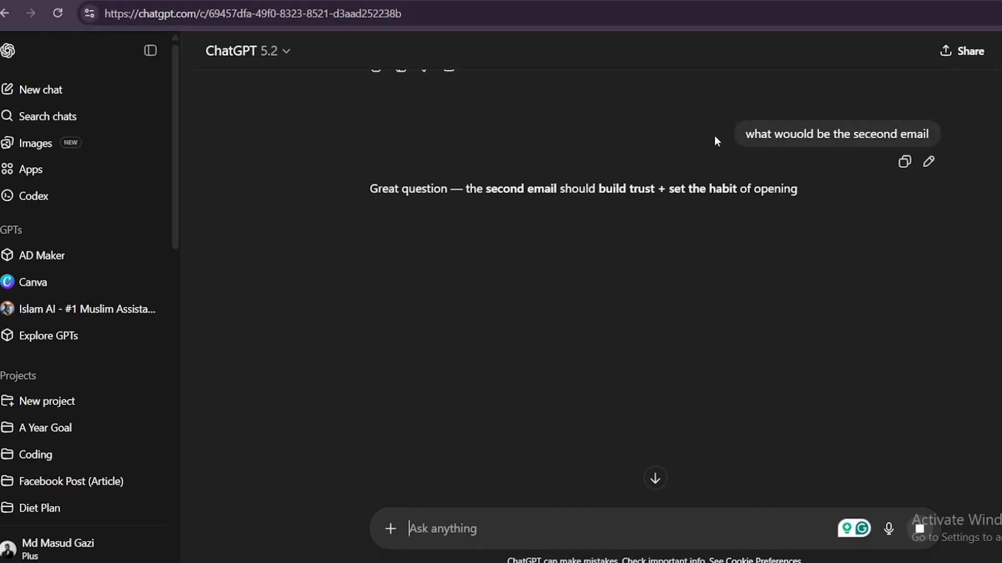
{"action": "scroll", "coordinate": [730, 162], "scroll_direction": "down", "scroll_amount": 1}
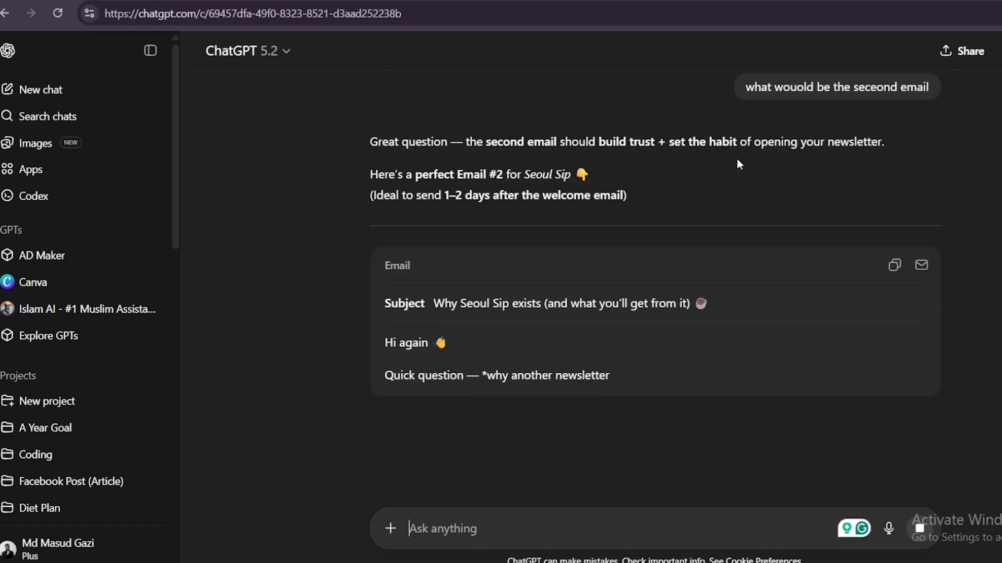
{"action": "scroll", "coordinate": [740, 164], "scroll_direction": "down", "scroll_amount": 1}
{"action": "scroll", "coordinate": [739, 162], "scroll_direction": "down", "scroll_amount": 2}
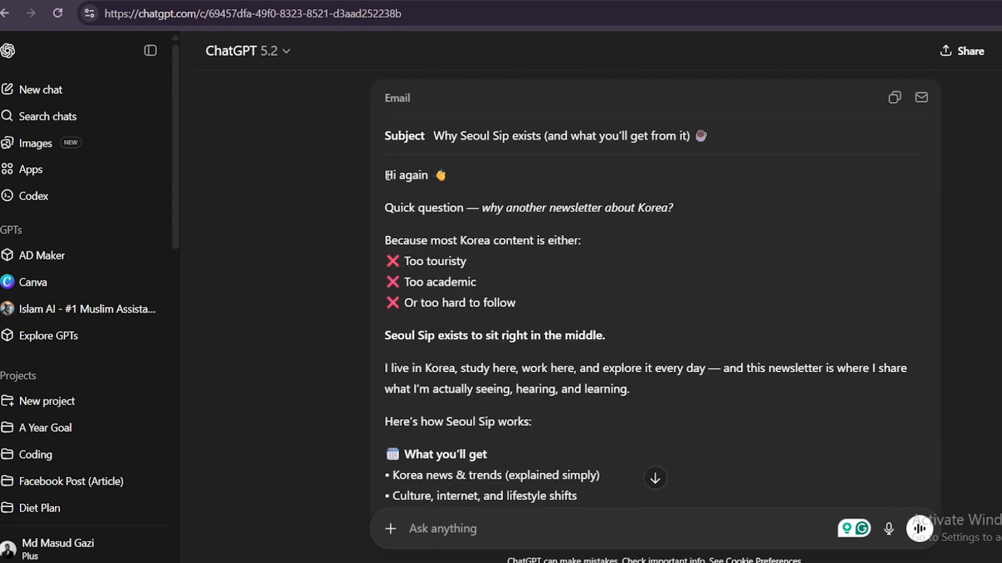
Create the second Send email action's email from the Blank draft and fill it with ChatGPT's text from "Hi again" through the sign-off
{"action": "left_click_drag", "start_coordinate": [376, 166], "coordinate": [653, 259]}
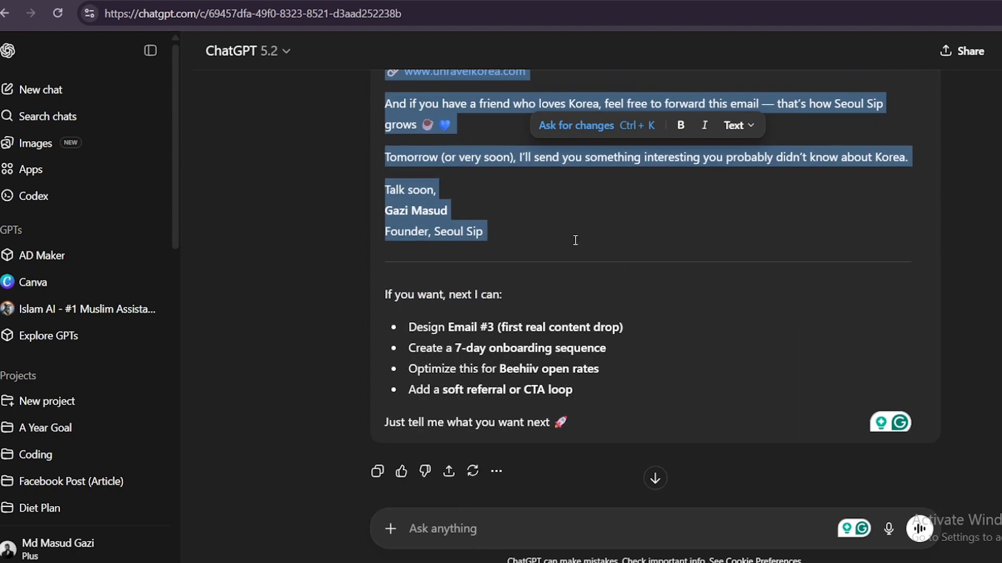
{"action": "key", "text": "ctrl+Tab"}
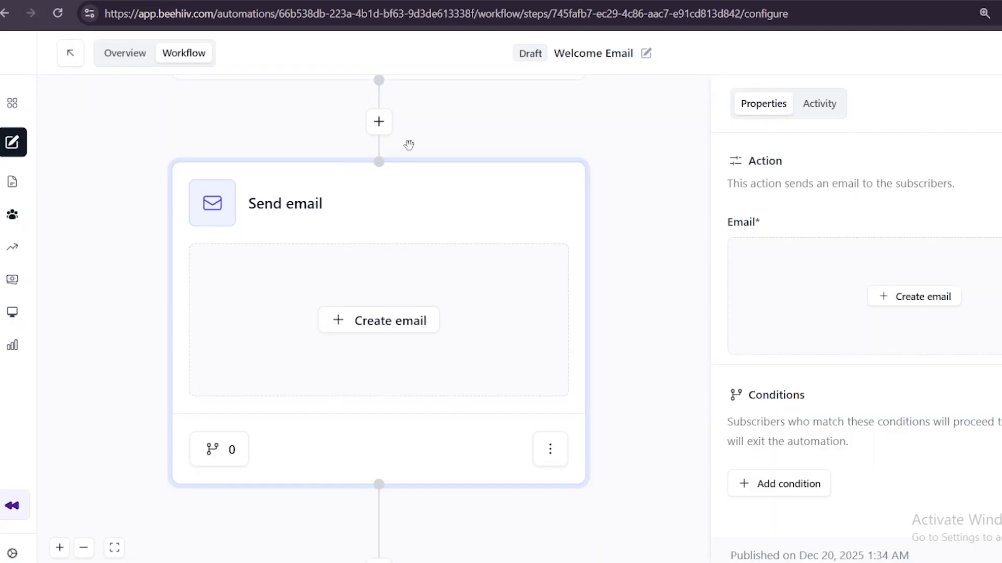
{"action": "scroll", "coordinate": [672, 267], "scroll_direction": "down", "scroll_amount": 3}
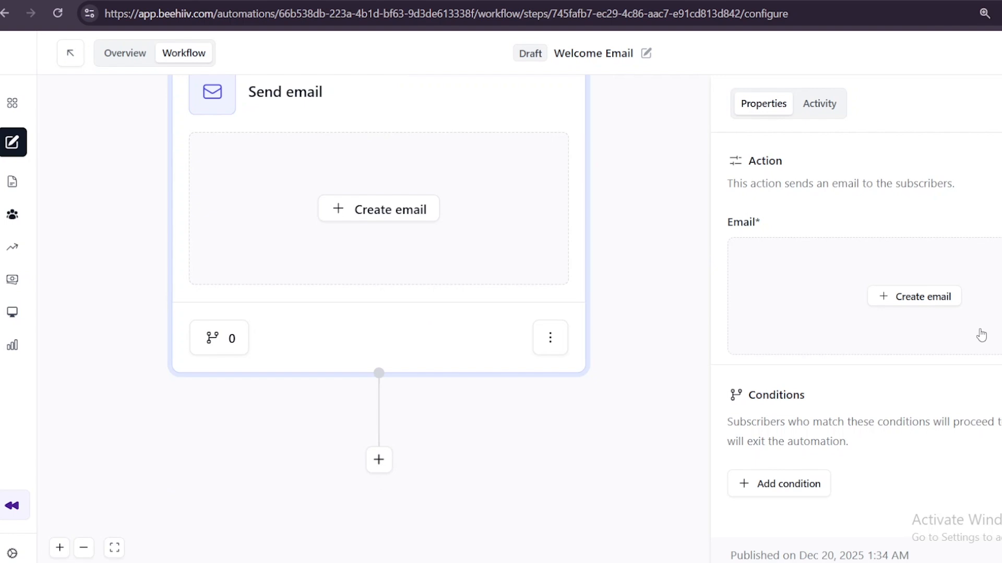
{"action": "left_click", "coordinate": [891, 296]}
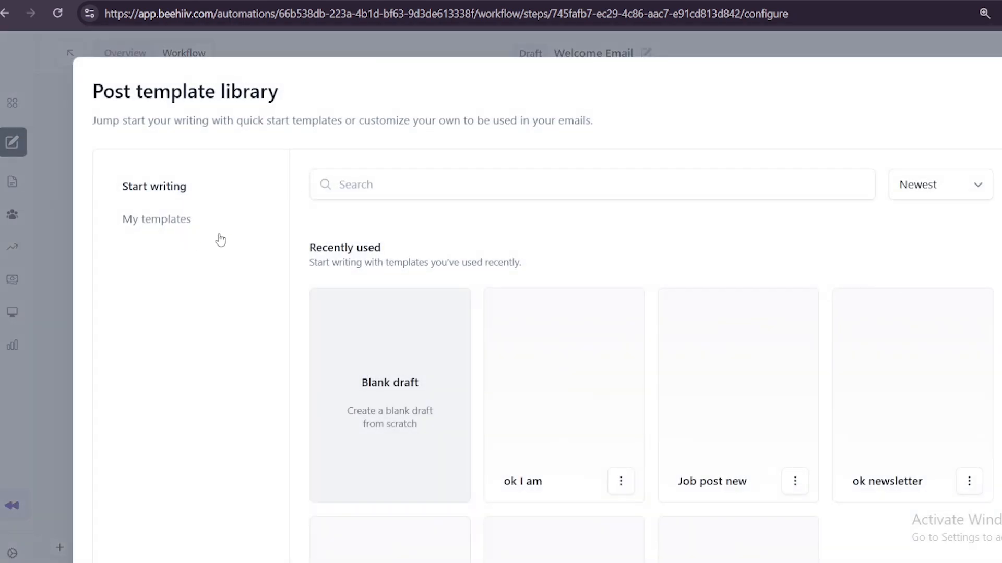
{"action": "left_click", "coordinate": [391, 388]}
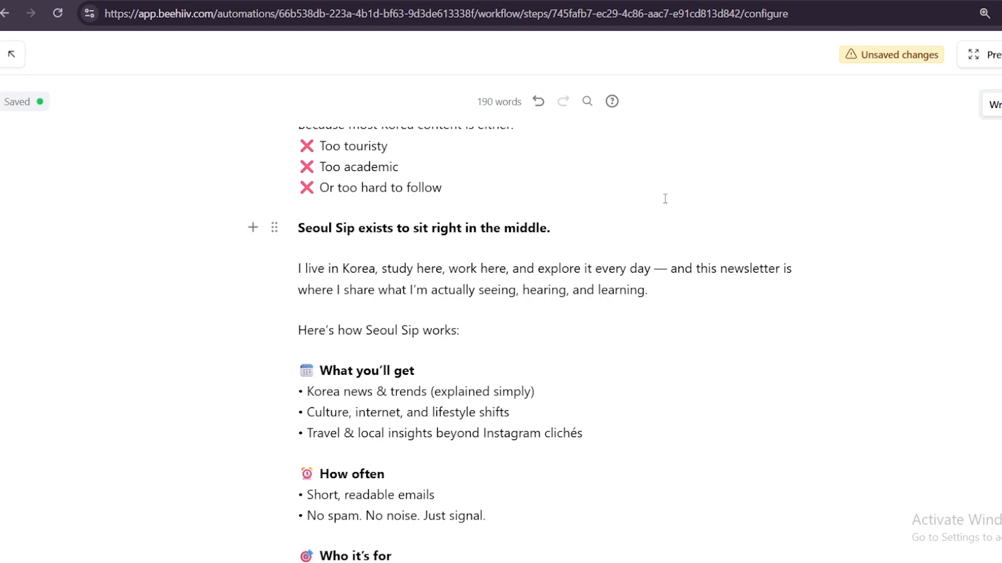
Set the second email's subject to "Why Seoul Sip exists (and what you’ll get from it)" and preview text to "Quick question — why another newsletter about Korea?", and save it
{"action": "scroll", "coordinate": [665, 198], "scroll_direction": "up", "scroll_amount": 3}
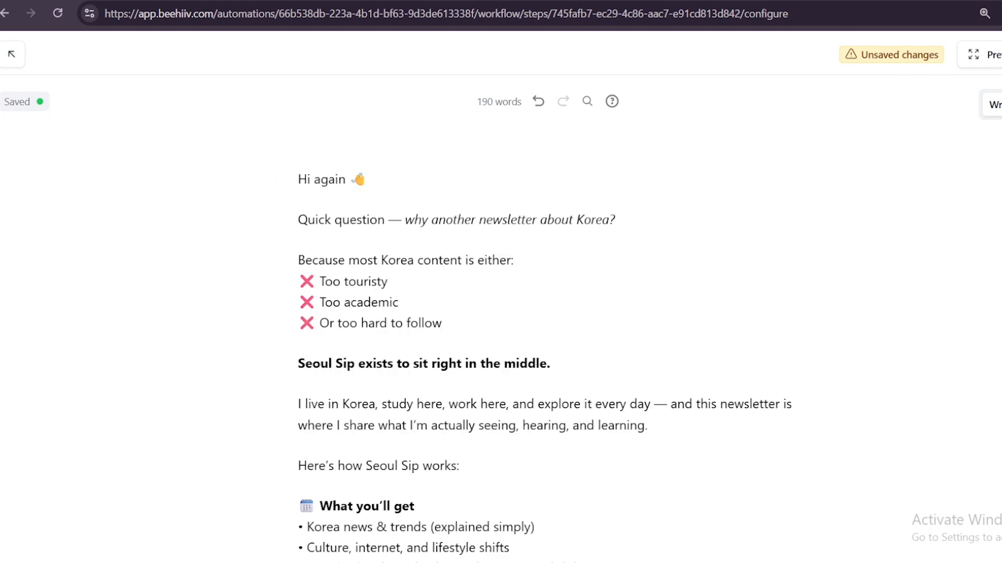
{"action": "left_click", "coordinate": [1001, 105]}
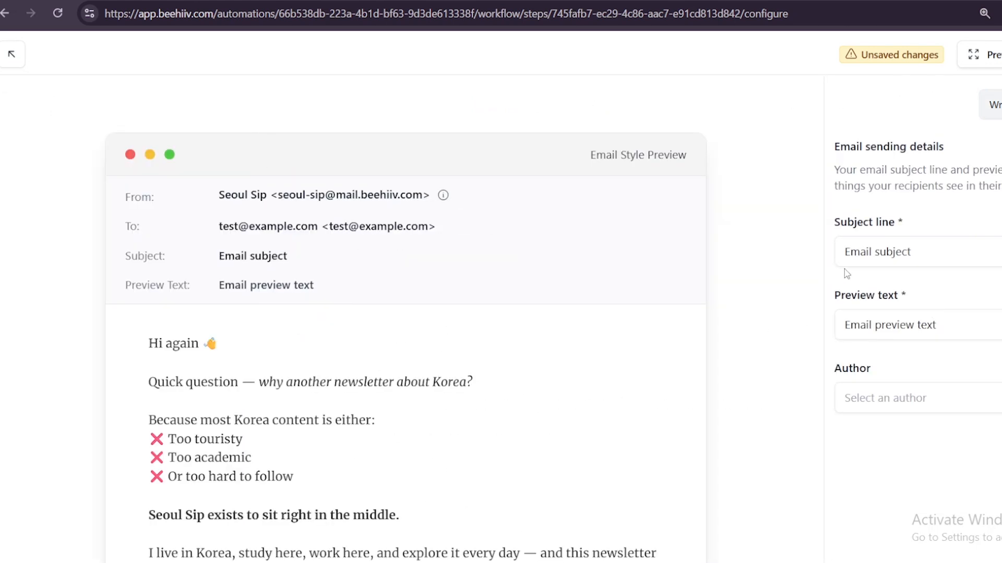
{"action": "left_click", "coordinate": [917, 246]}
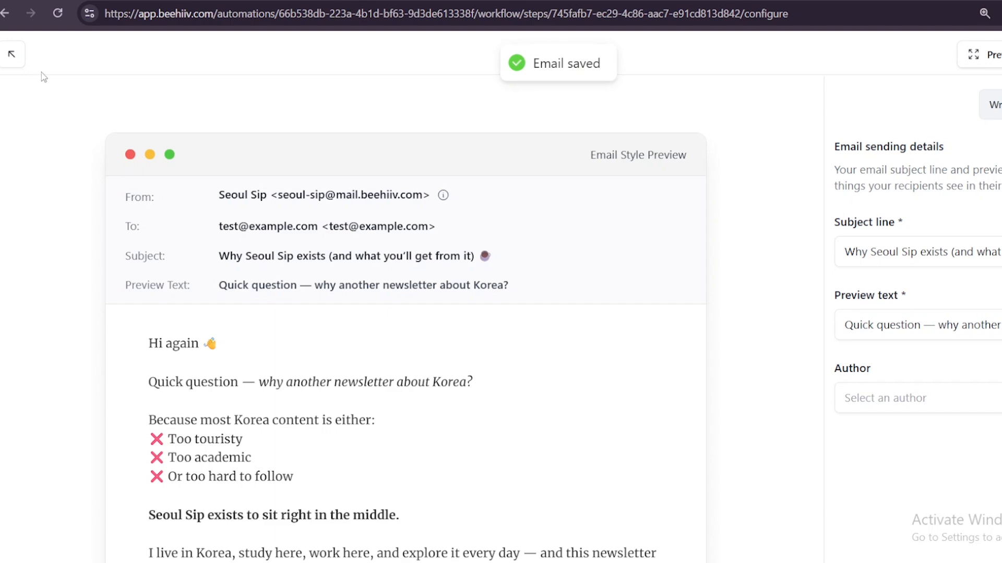
{"action": "left_click", "coordinate": [14, 61]}
Add a True/false branch after the second Send email action
{"action": "scroll", "coordinate": [594, 262], "scroll_direction": "down", "scroll_amount": 5}
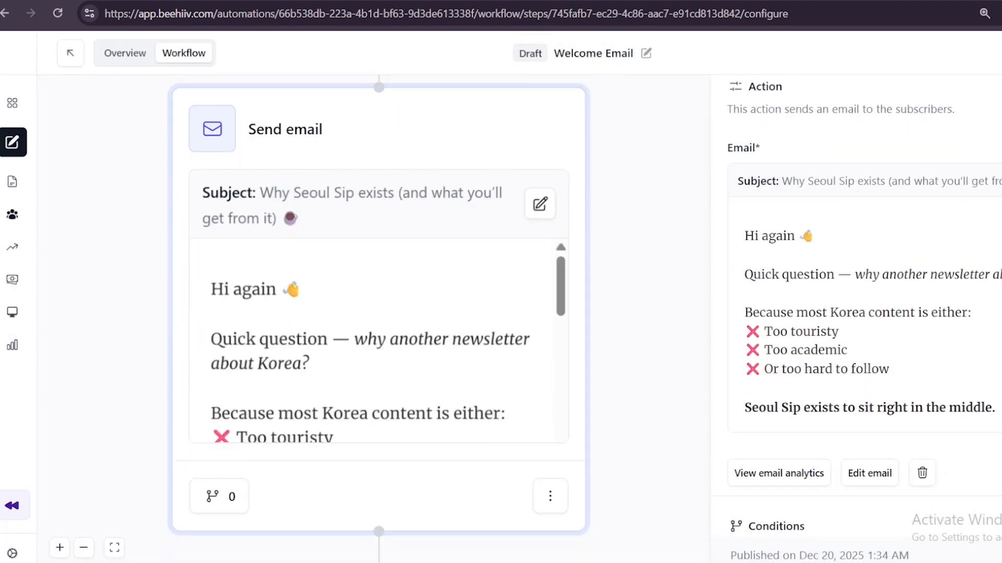
{"action": "left_click", "coordinate": [374, 396]}
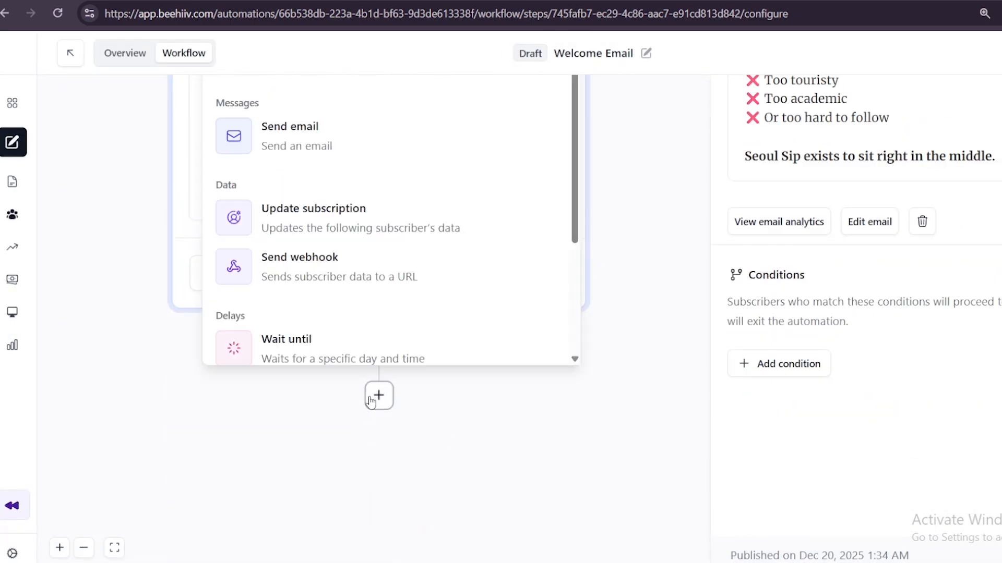
{"action": "scroll", "coordinate": [395, 284], "scroll_direction": "down", "scroll_amount": 5}
{"action": "left_click", "coordinate": [332, 310]}
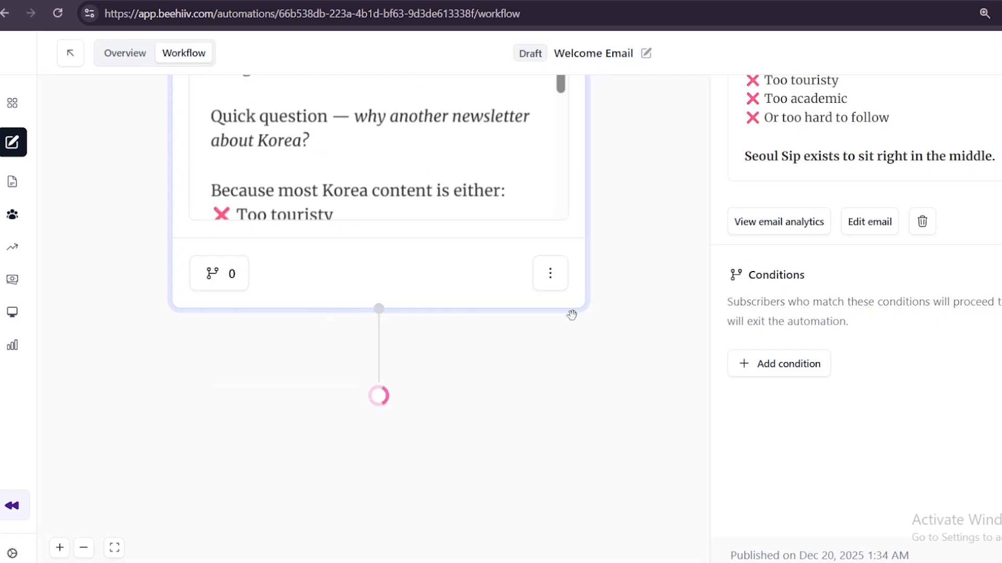
Examine the subscriber attributes offered for a condition on the True/false branch, and discard the new condition
{"action": "left_click", "coordinate": [773, 240]}
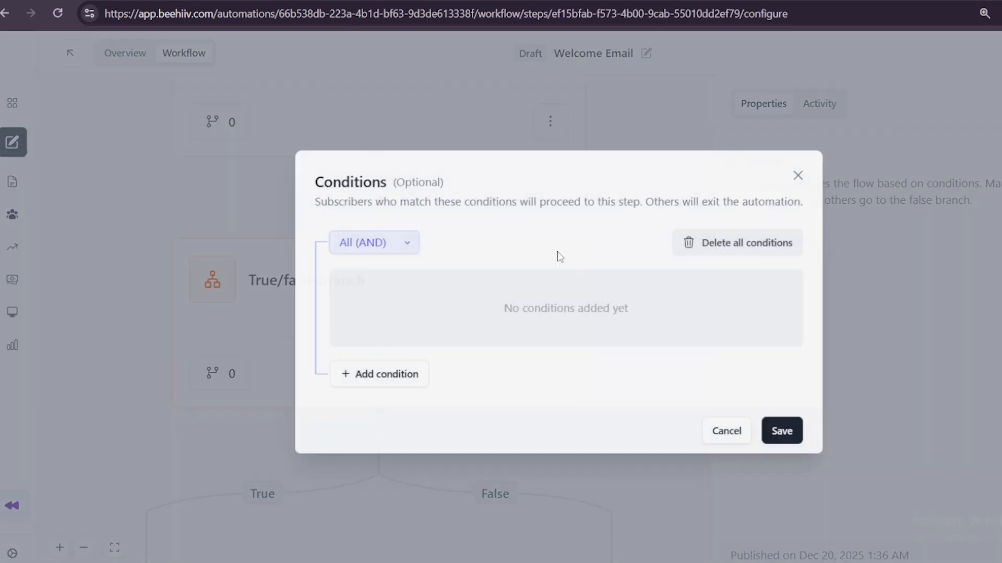
{"action": "left_click", "coordinate": [374, 381]}
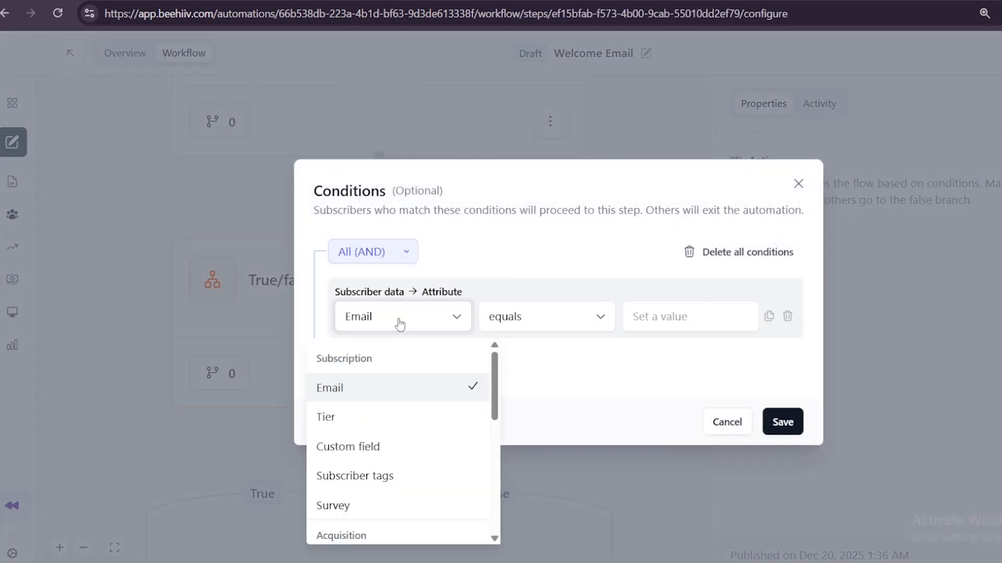
{"action": "left_click", "coordinate": [559, 318]}
{"action": "left_click", "coordinate": [417, 317]}
{"action": "scroll", "coordinate": [349, 428], "scroll_direction": "down", "scroll_amount": 2}
{"action": "scroll", "coordinate": [349, 428], "scroll_direction": "down", "scroll_amount": 5}
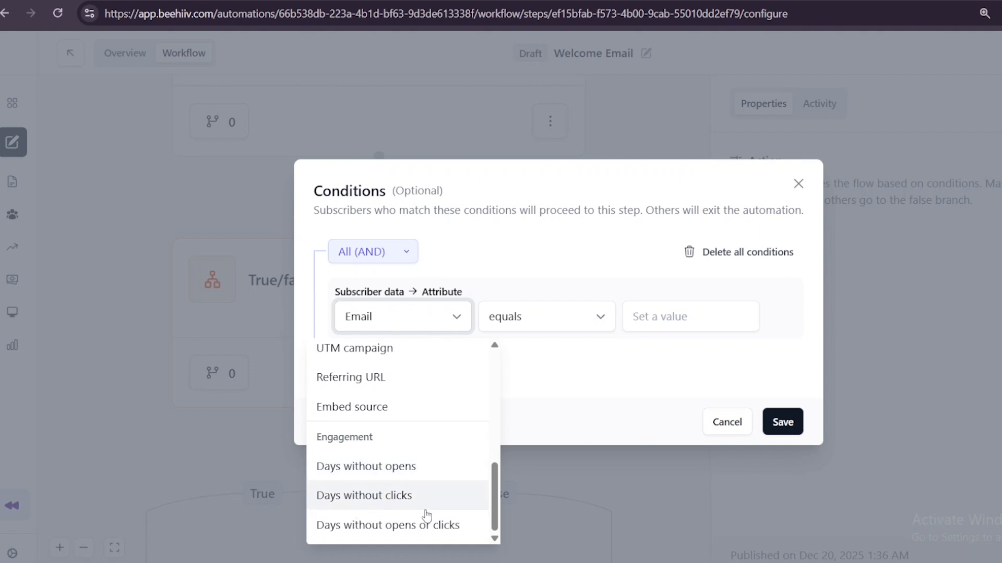
{"action": "scroll", "coordinate": [373, 430], "scroll_direction": "up", "scroll_amount": 7}
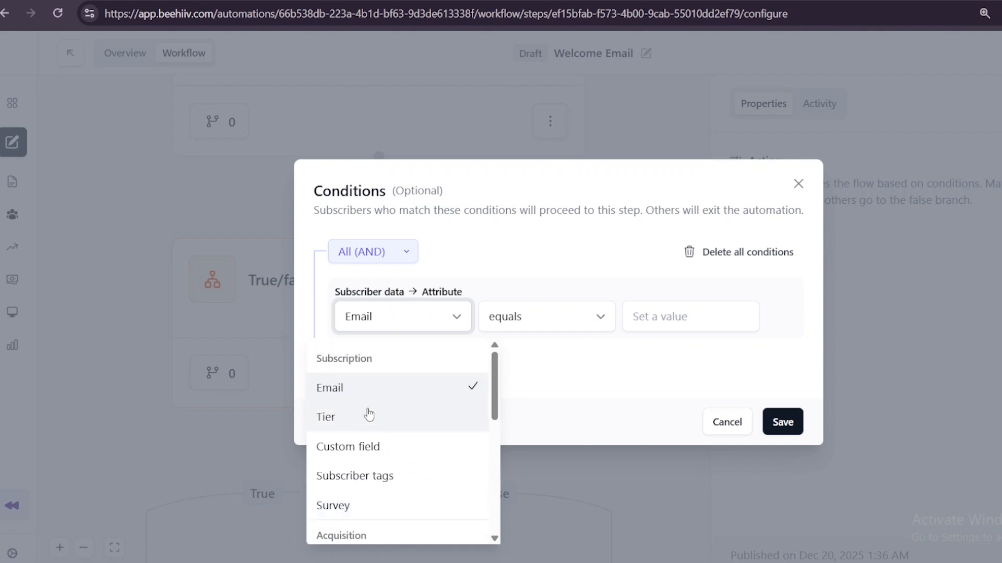
{"action": "left_click", "coordinate": [746, 425]}
{"action": "scroll", "coordinate": [662, 344], "scroll_direction": "up", "scroll_amount": 5}
{"action": "scroll", "coordinate": [665, 369], "scroll_direction": "up", "scroll_amount": 3}
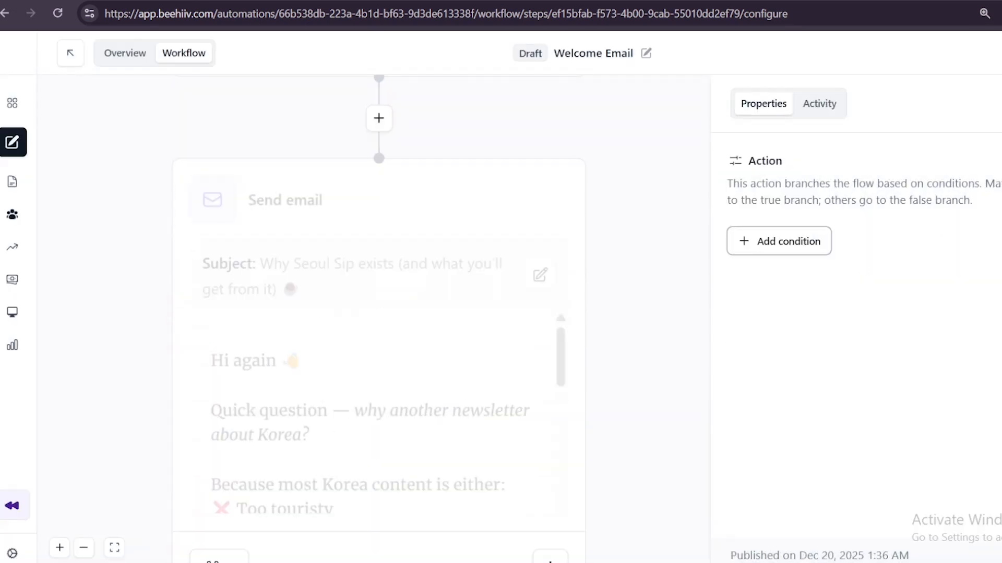
{"action": "scroll", "coordinate": [279, 268], "scroll_direction": "up", "scroll_amount": 7}
{"action": "scroll", "coordinate": [304, 190], "scroll_direction": "down", "scroll_amount": 11}
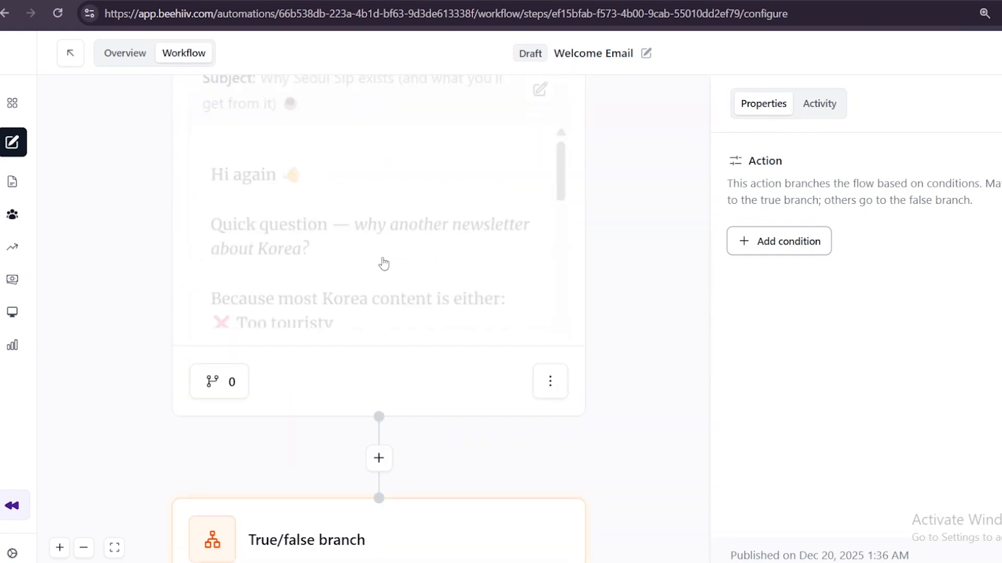
{"action": "left_click", "coordinate": [999, 54]}
{"action": "left_click", "coordinate": [679, 159]}
Delete the True/false branch action from the end of the workflow
{"action": "scroll", "coordinate": [386, 446], "scroll_direction": "down", "scroll_amount": 4}
{"action": "scroll", "coordinate": [501, 386], "scroll_direction": "down", "scroll_amount": 6}
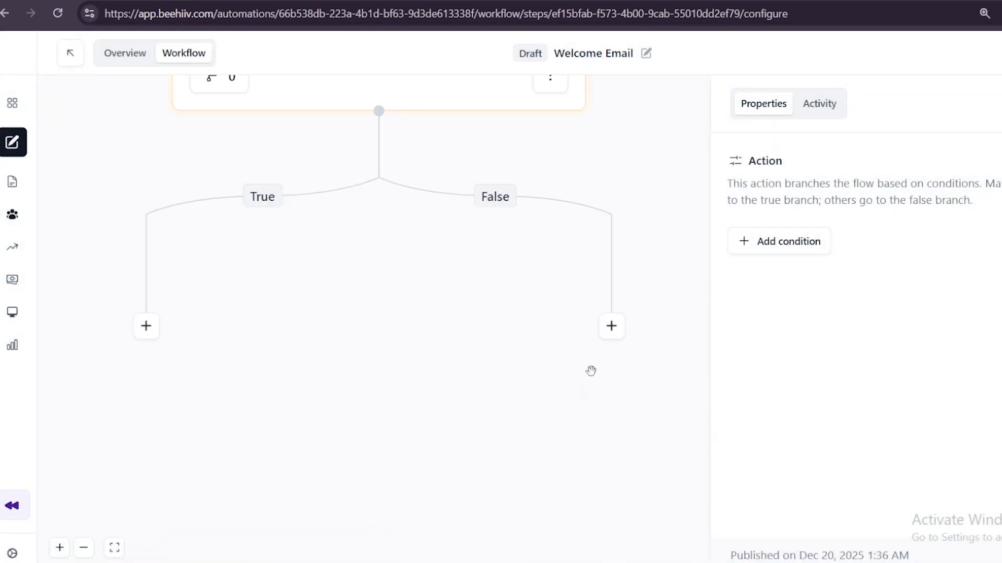
{"action": "scroll", "coordinate": [574, 313], "scroll_direction": "up", "scroll_amount": 2}
{"action": "left_click", "coordinate": [547, 203]}
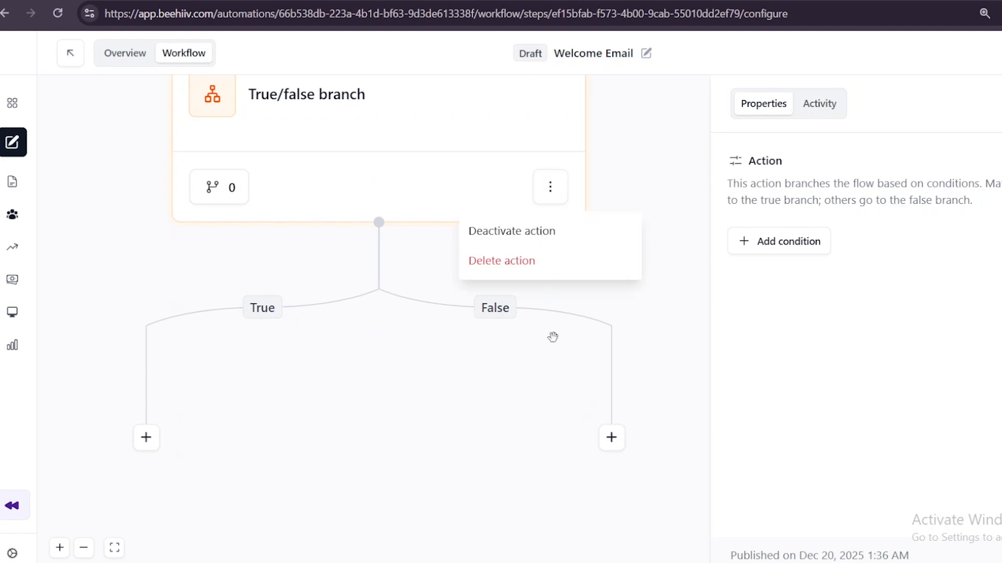
{"action": "left_click", "coordinate": [496, 261]}
{"action": "left_click", "coordinate": [717, 351]}
Publish the Welcome Email automation
{"action": "scroll", "coordinate": [433, 289], "scroll_direction": "up", "scroll_amount": 2}
{"action": "scroll", "coordinate": [525, 256], "scroll_direction": "up", "scroll_amount": 10}
{"action": "scroll", "coordinate": [543, 228], "scroll_direction": "down", "scroll_amount": 8}
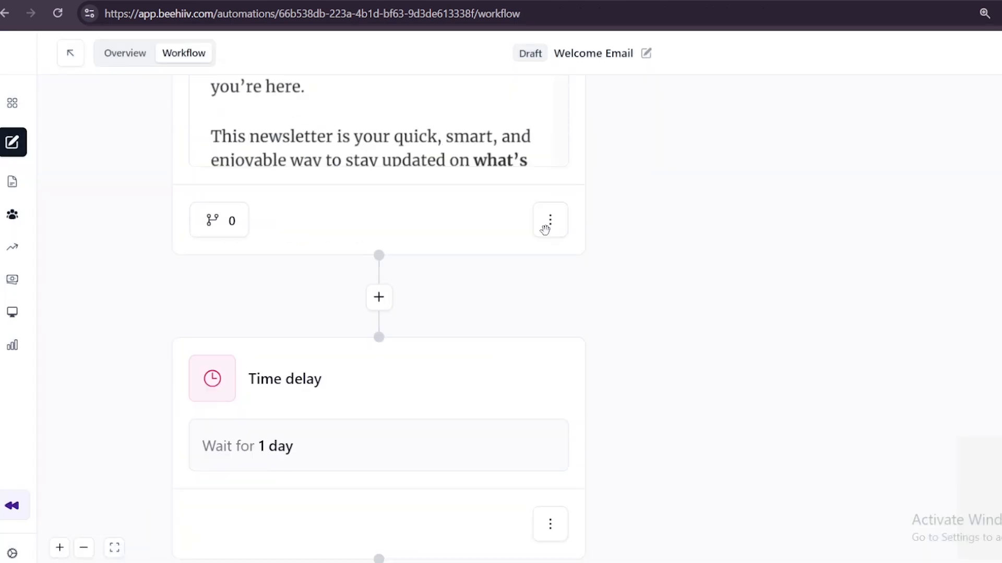
{"action": "left_click", "coordinate": [983, 61]}
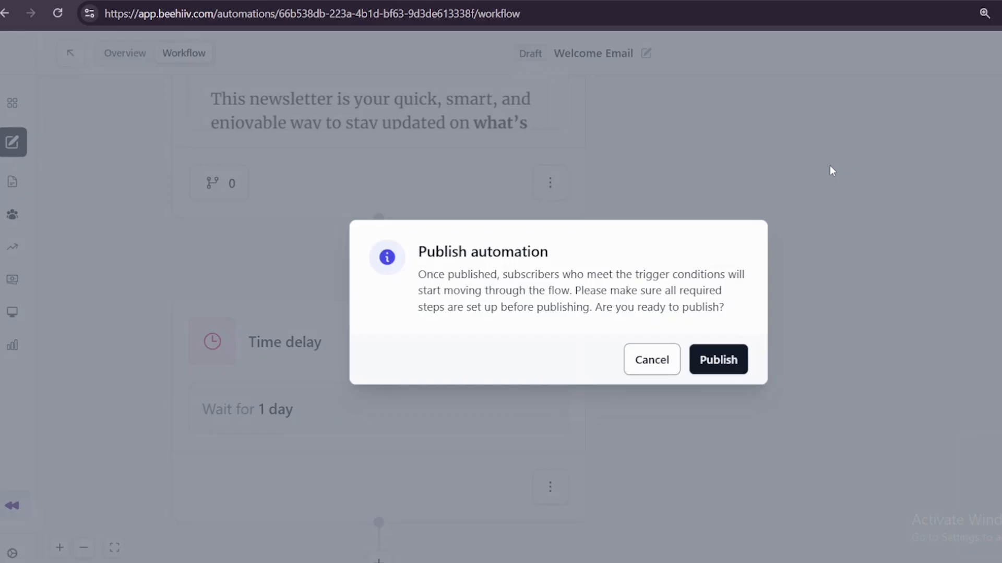
{"action": "left_click", "coordinate": [718, 371]}
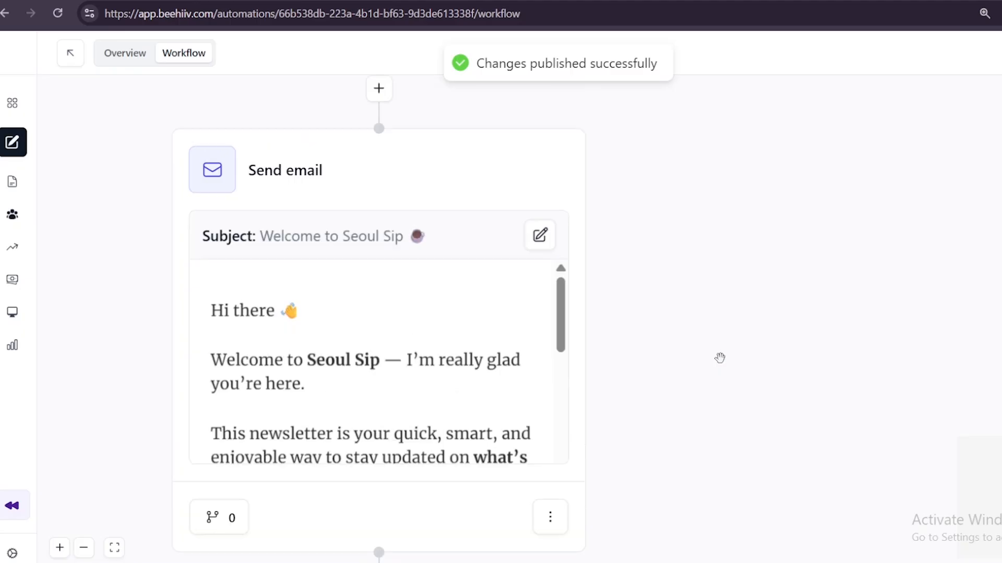
{"action": "scroll", "coordinate": [351, 193], "scroll_direction": "down", "scroll_amount": 2}
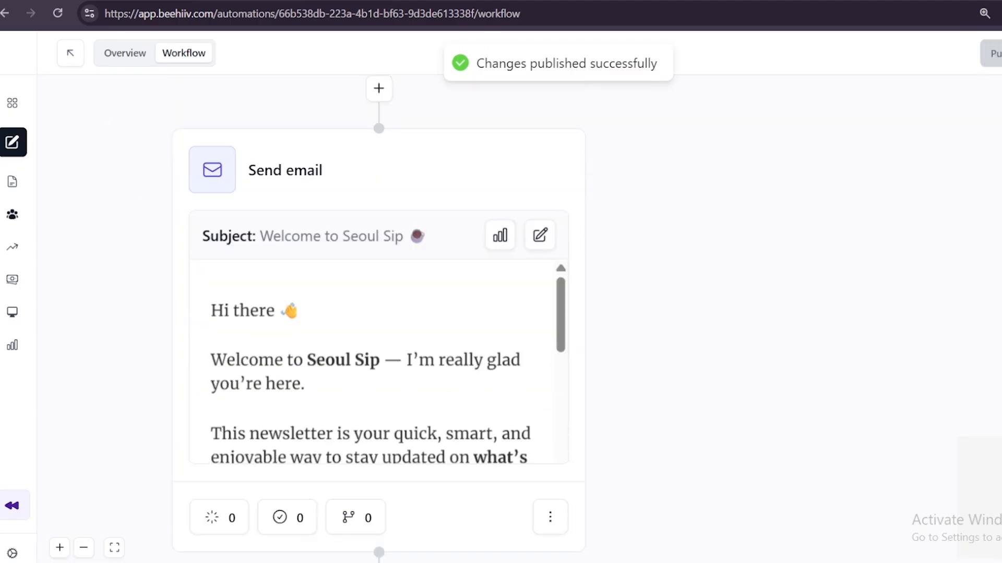
Check the Welcome Email automation's overview statistics, and return to the list of automations to check its status
{"action": "left_click", "coordinate": [128, 63]}
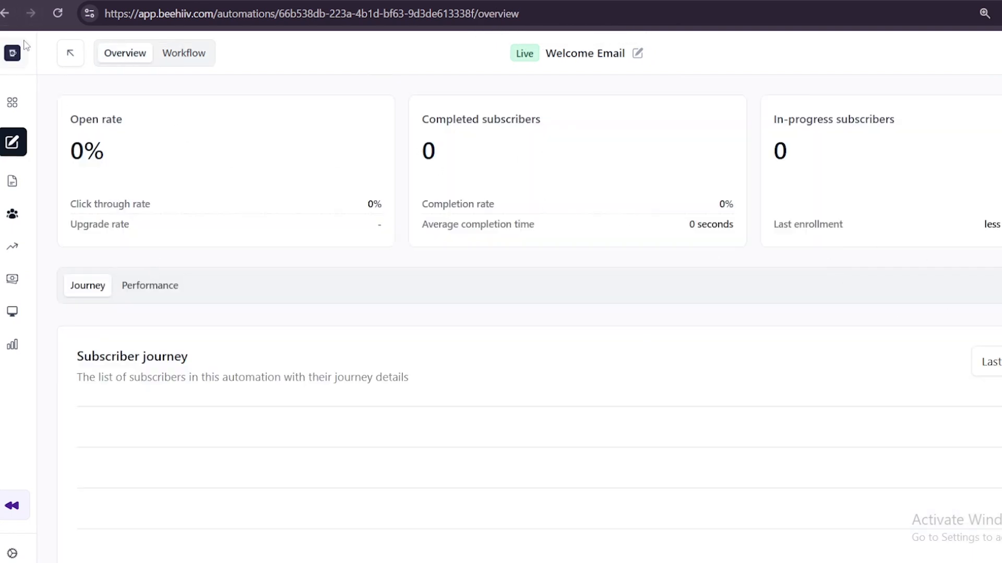
{"action": "left_click", "coordinate": [172, 57]}
{"action": "left_click", "coordinate": [73, 53]}
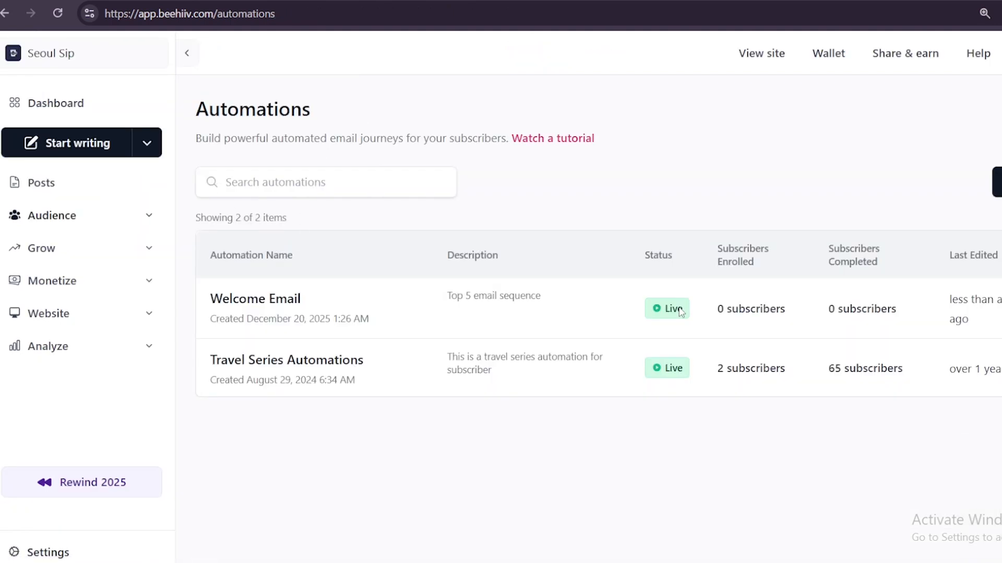
{"action": "left_click", "coordinate": [1000, 309]}
{"action": "left_click", "coordinate": [855, 173]}
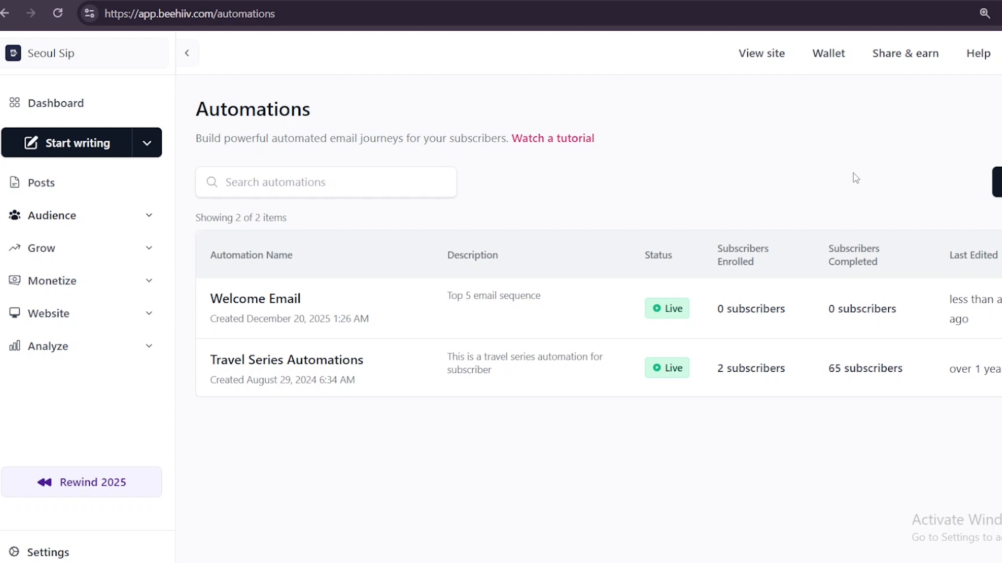